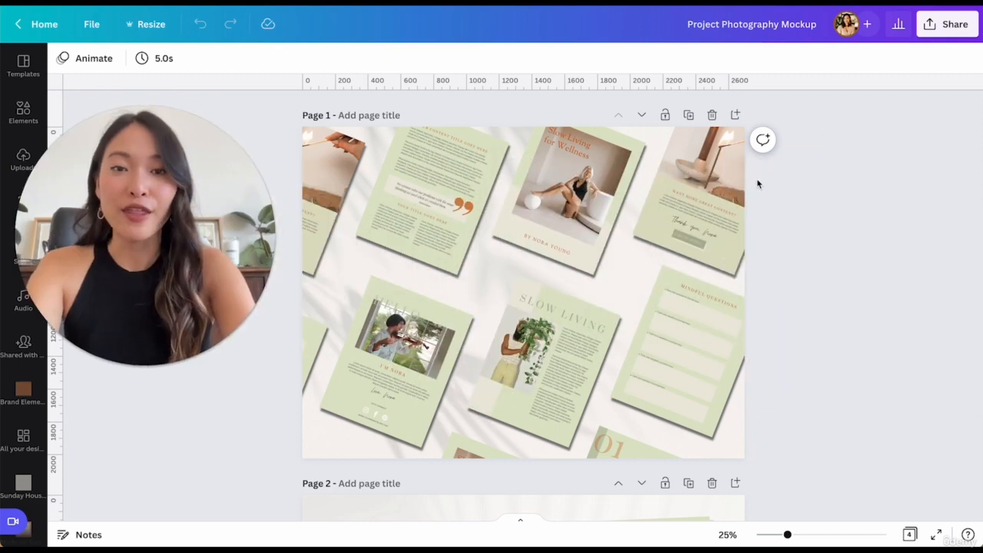
Step: Look through all four pages of the mockup design and return to the first page
scroll(757, 183, "down", 4)
scroll(757, 184, "down", 4)
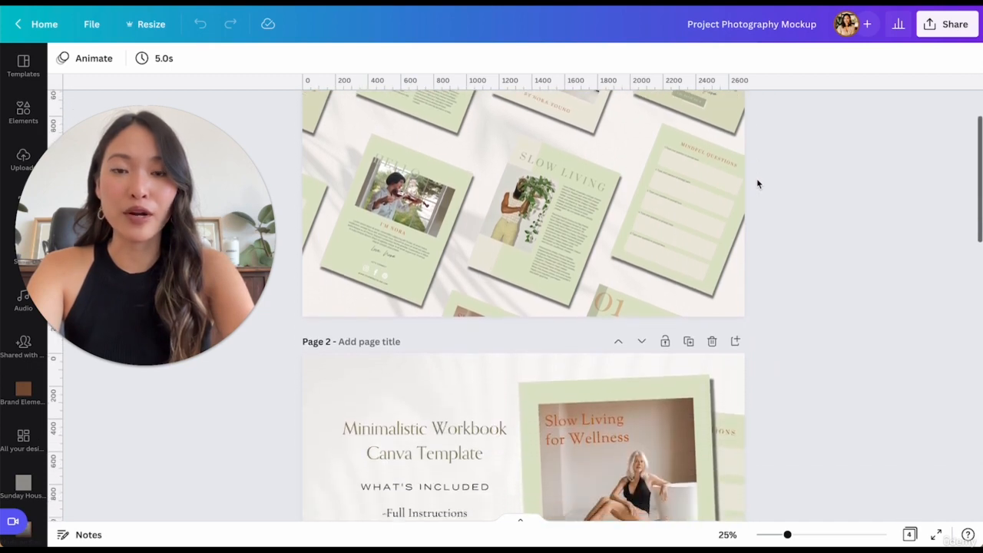
scroll(757, 184, "down", 8)
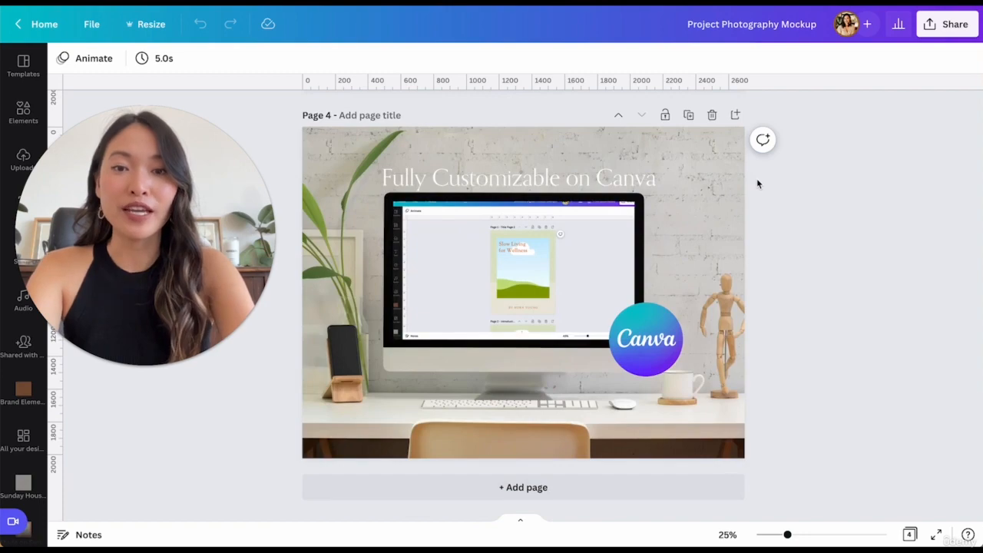
scroll(757, 183, "up", 15)
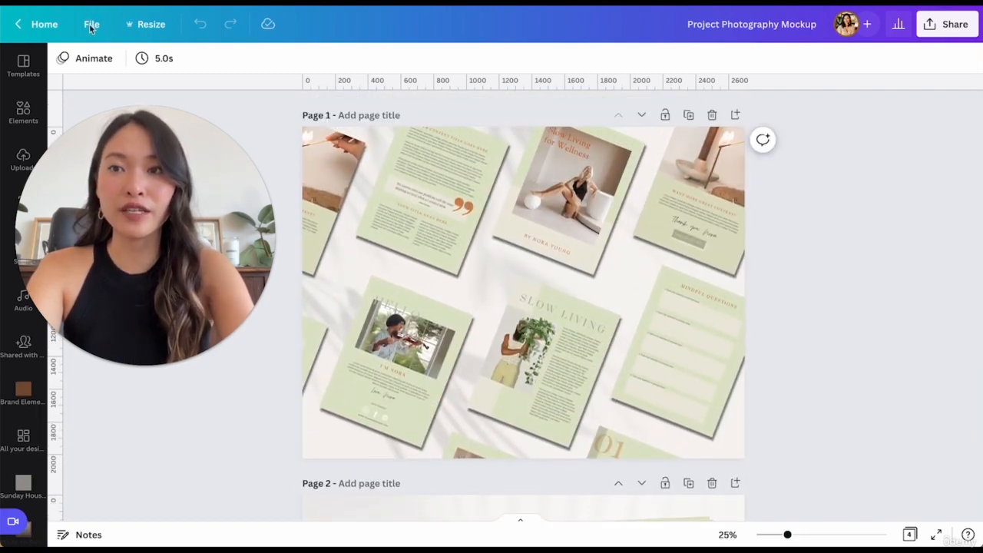
Step: Check the mockup design's pixel dimensions in its file details
left_click_drag(164, 195, 911, 243)
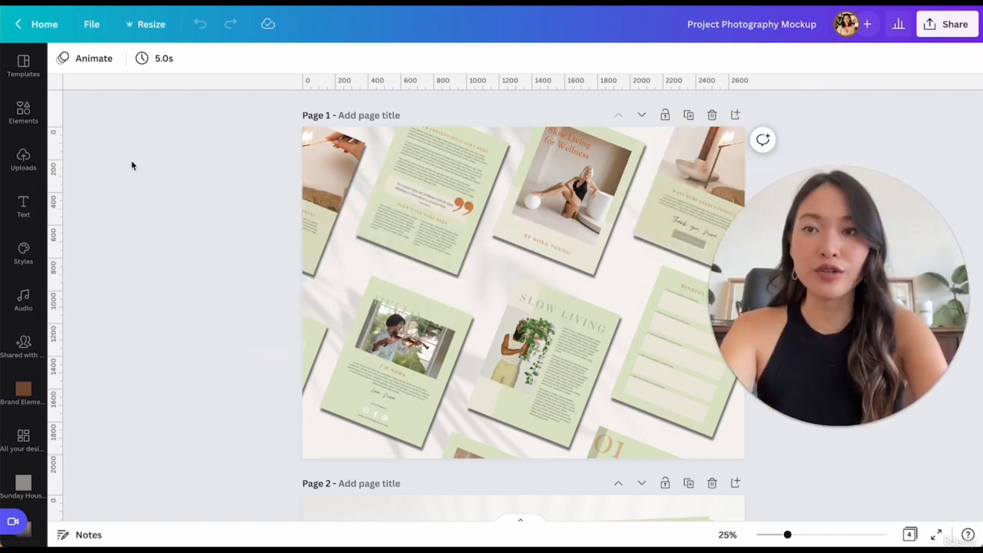
left_click(92, 24)
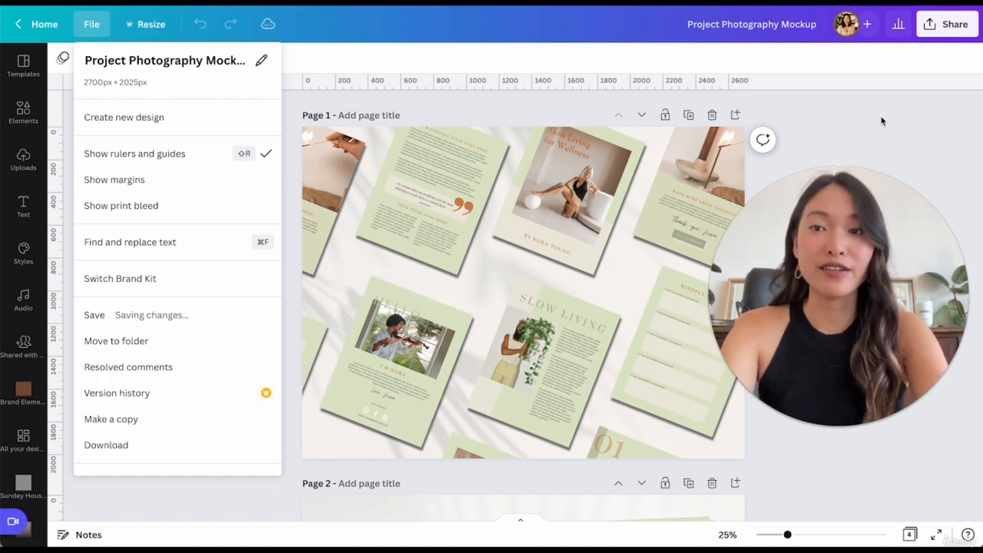
mouse_move(839, 199)
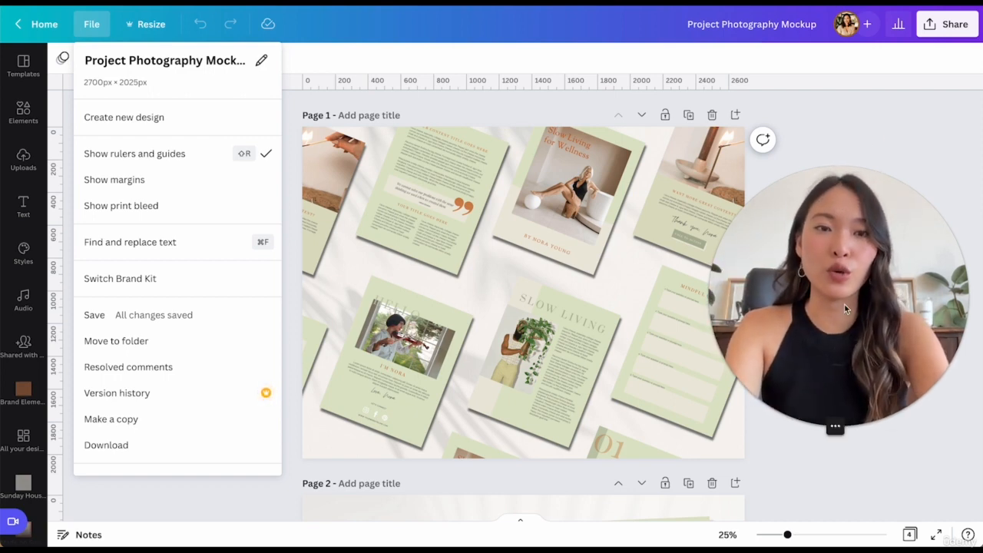
left_click_drag(844, 303, 149, 353)
left_click(92, 25)
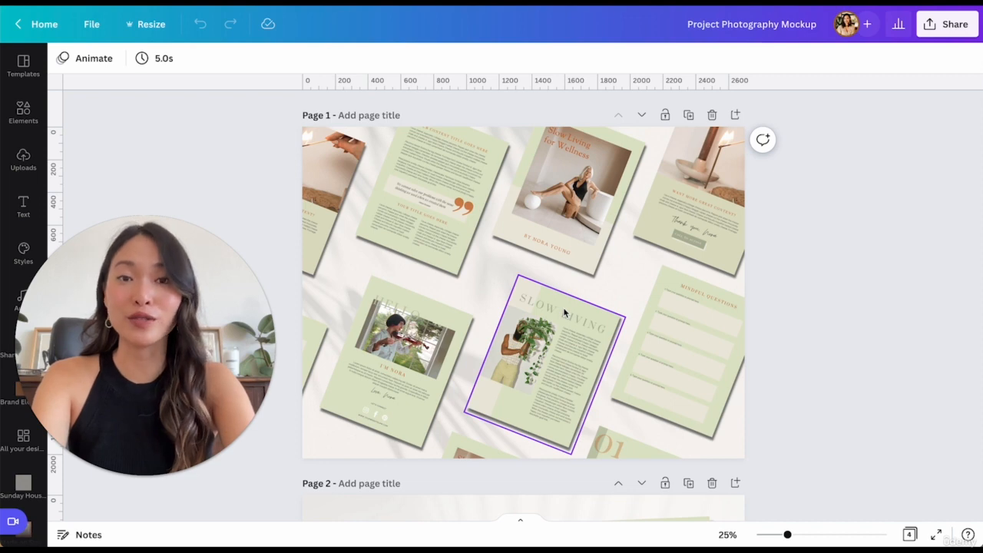
Step: Examine the overview mockup, the what's-included list, the three content templates and the customization page
scroll(564, 312, "down", 10)
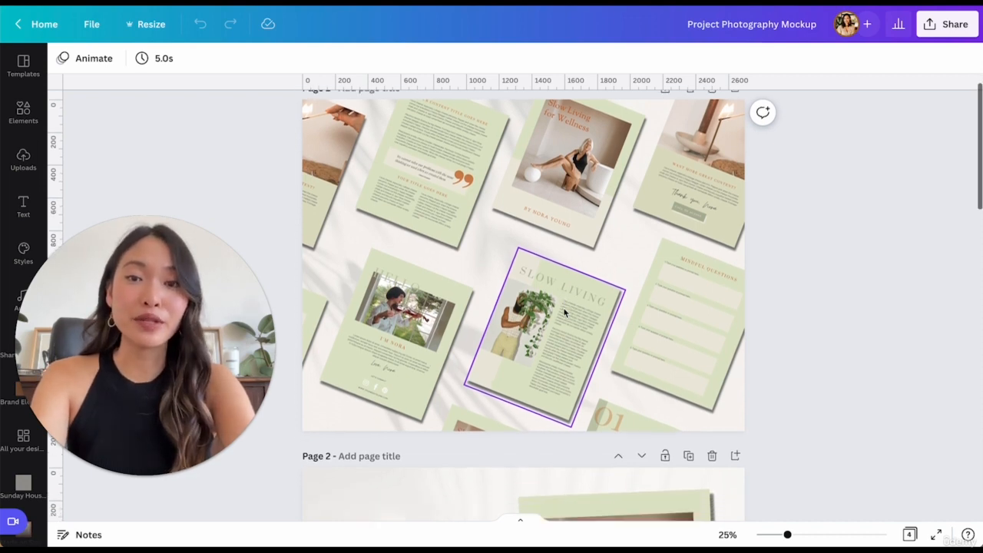
scroll(564, 312, "down", 8)
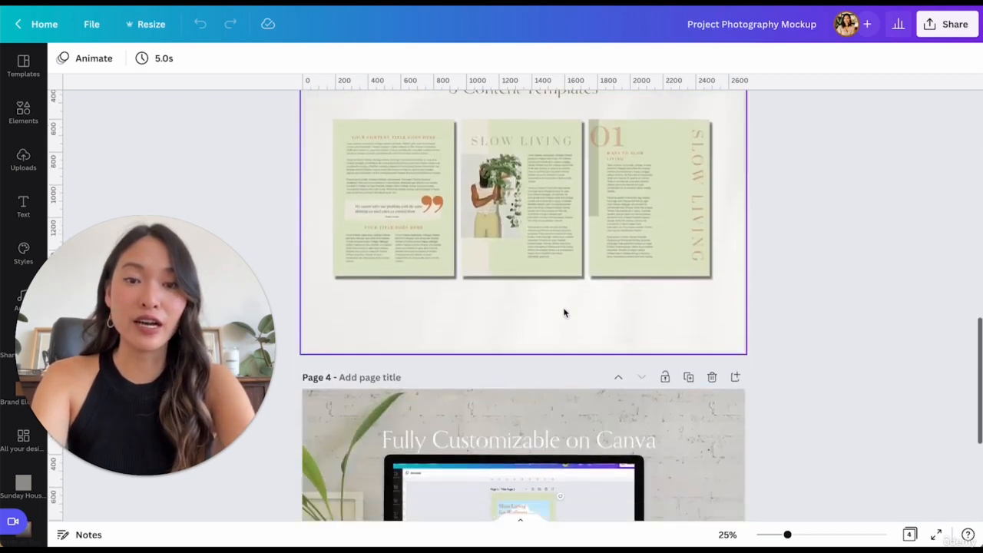
scroll(564, 311, "up", 15)
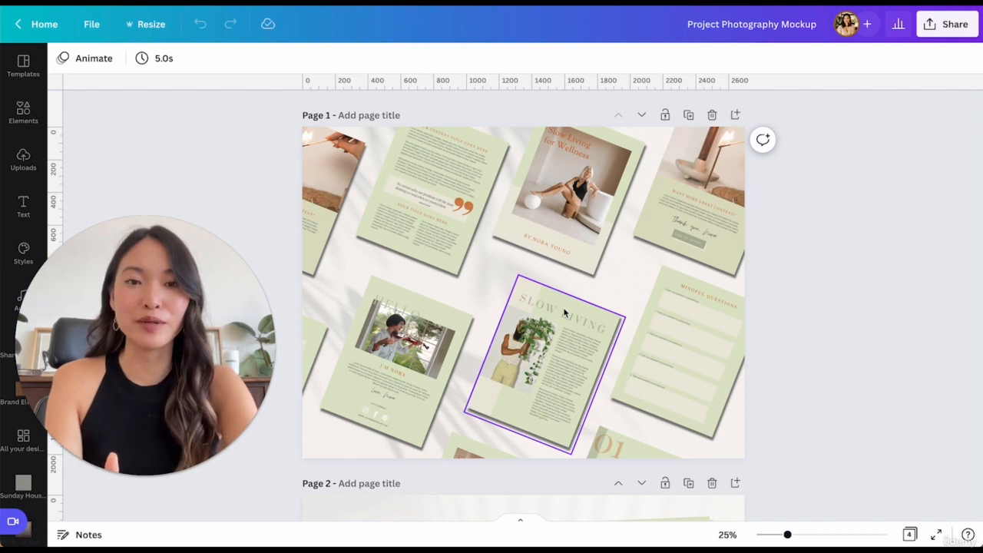
scroll(564, 312, "down", 1)
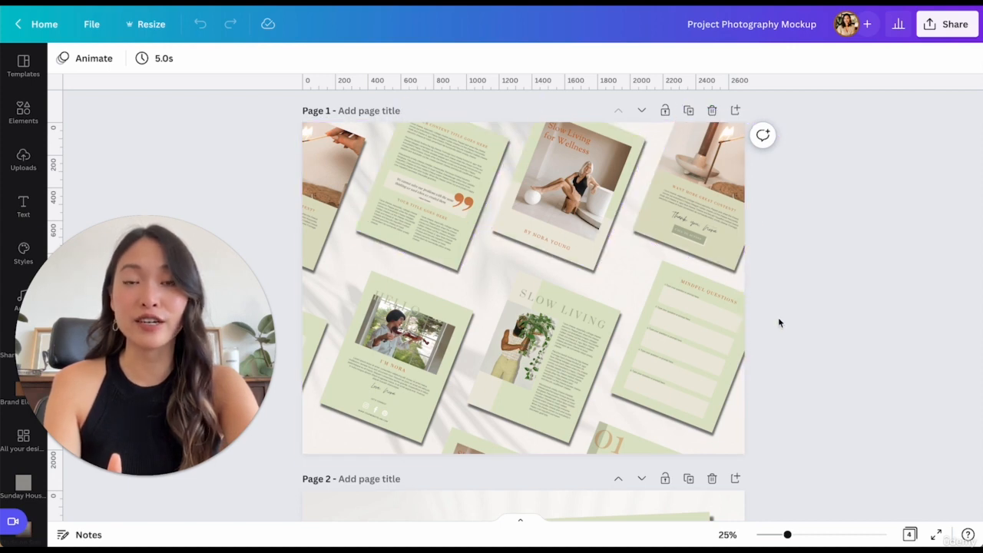
scroll(779, 322, "down", 5)
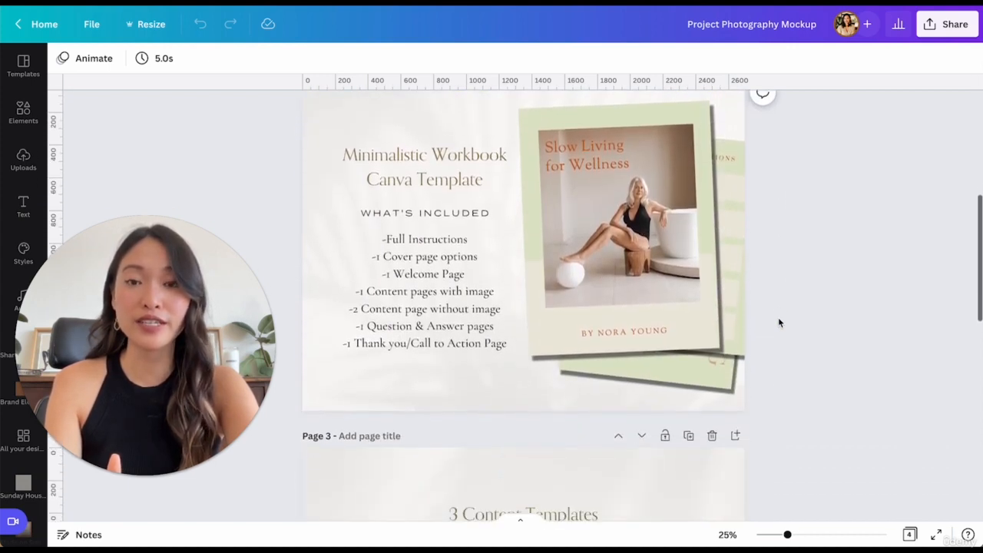
scroll(778, 322, "up", 1)
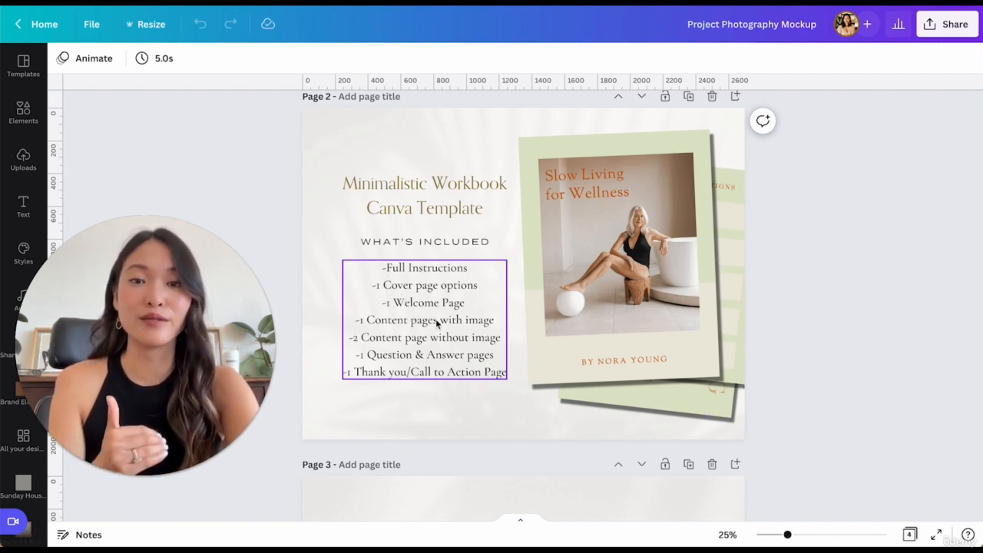
scroll(493, 345, "down", 5)
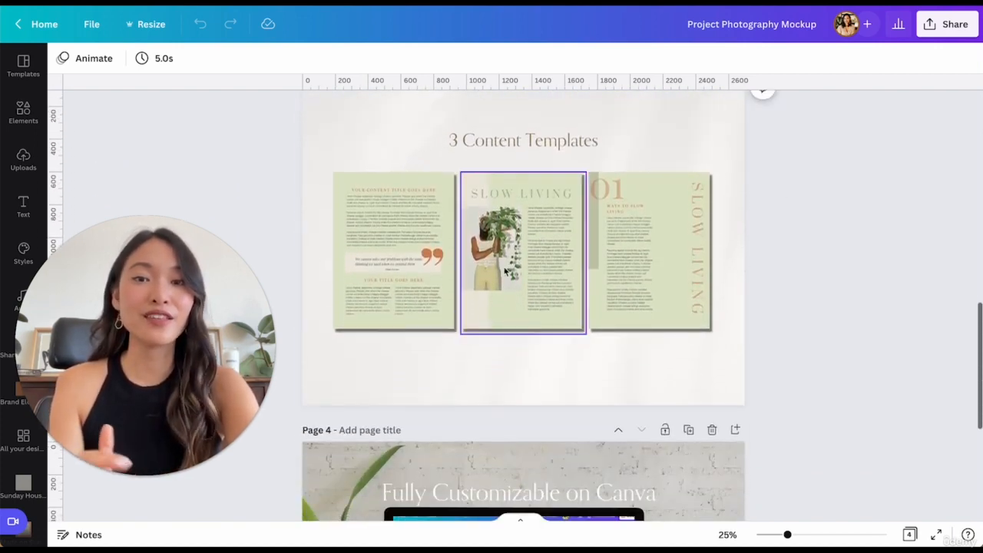
scroll(632, 275, "up", 3)
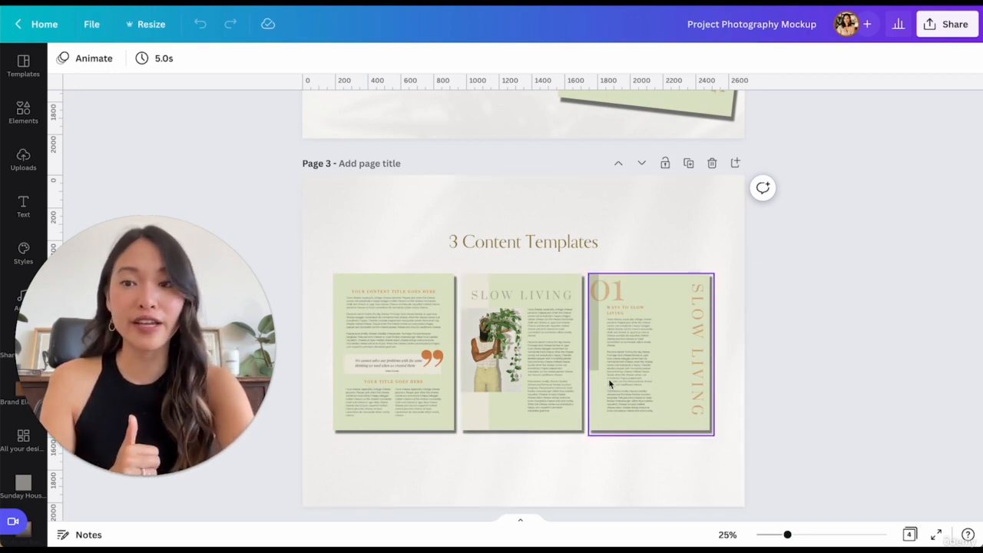
scroll(608, 383, "down", 10)
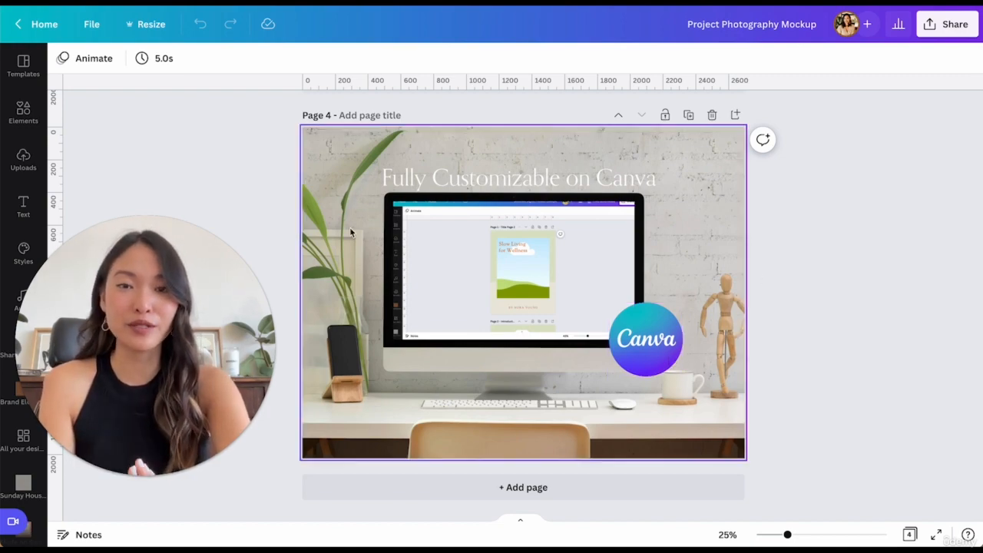
scroll(701, 369, "up", 10)
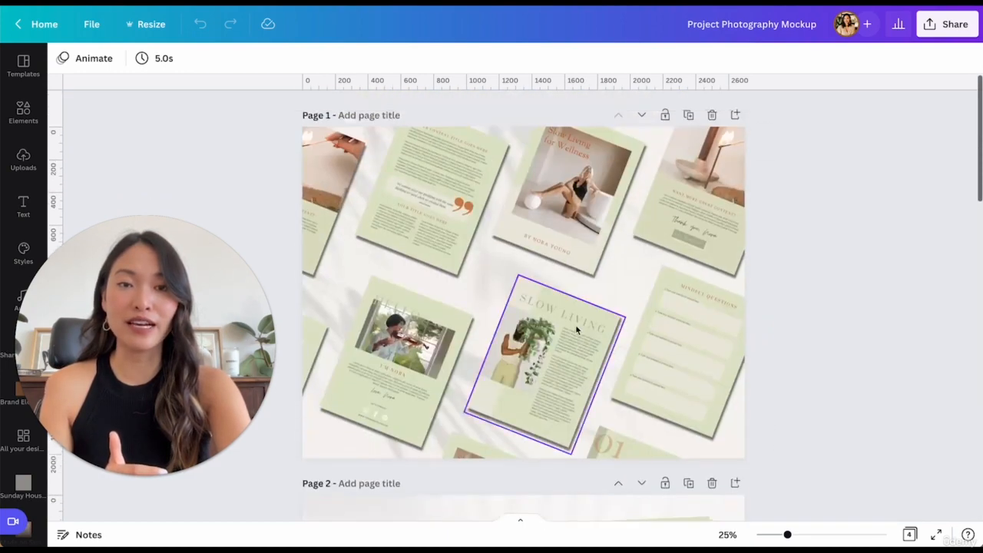
scroll(530, 453, "down", 8)
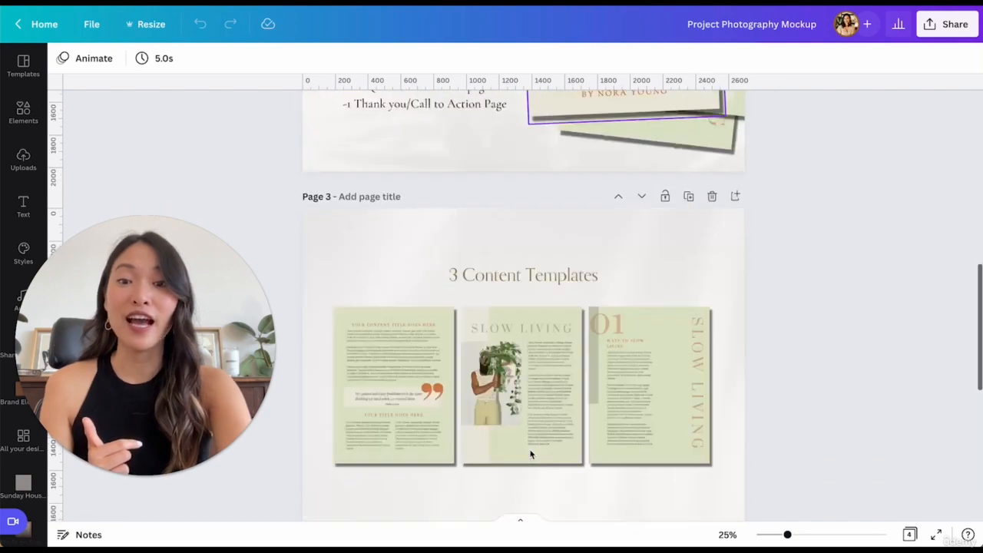
Step: Add a blank page at the end of the design and move it up to become page 2
scroll(537, 468, "down", 5)
left_click(541, 492)
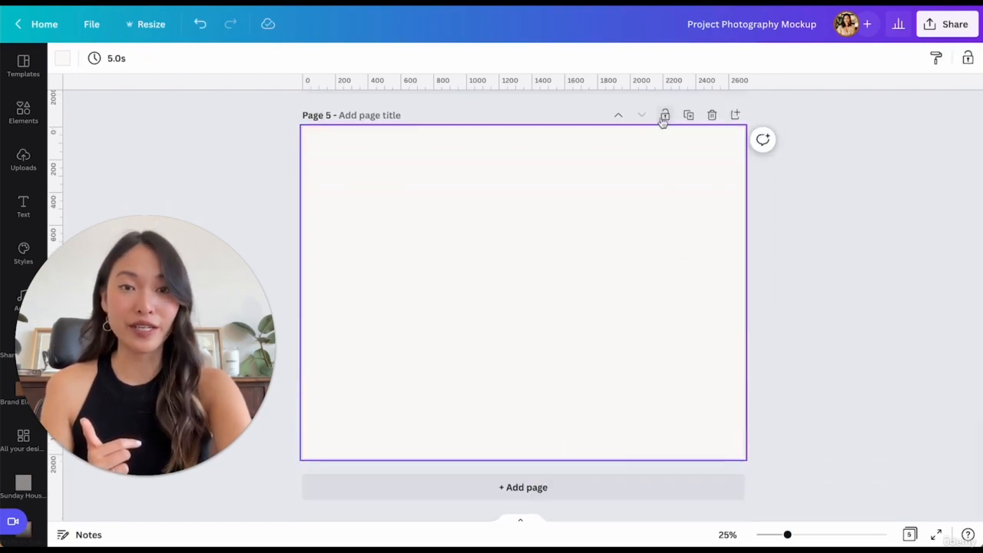
left_click(619, 115)
left_click(619, 115)
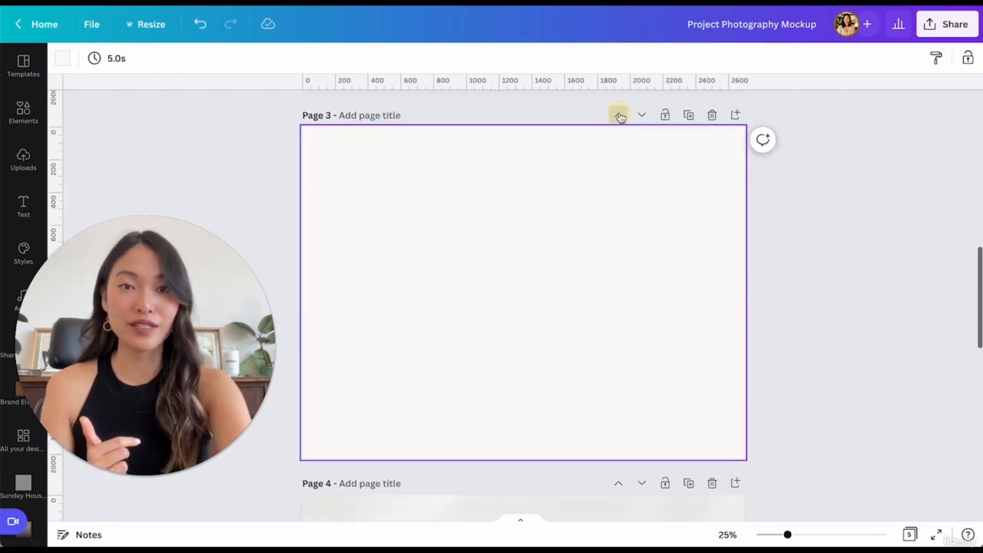
left_click(619, 115)
scroll(619, 115, "up", 5)
scroll(618, 115, "down", 2)
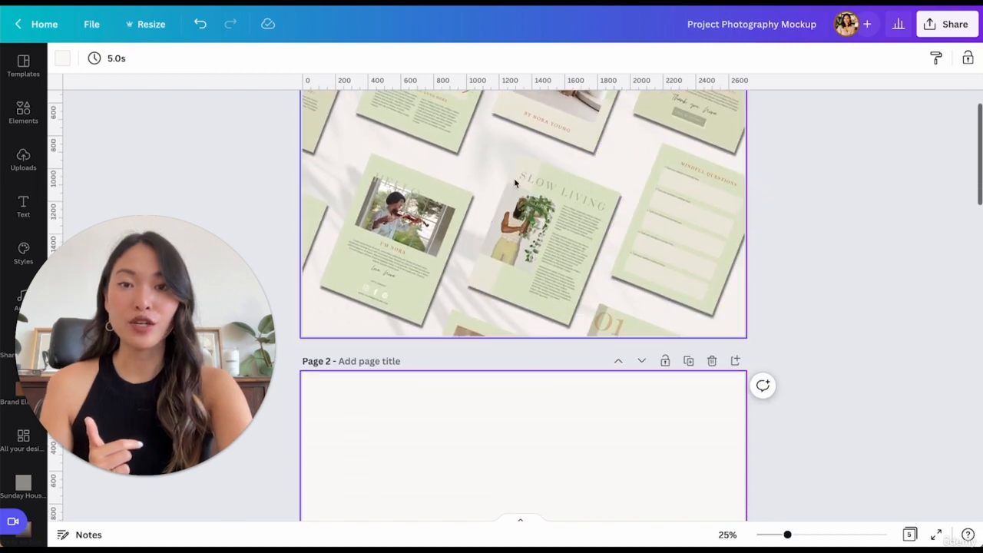
left_click_drag(168, 305, 908, 116)
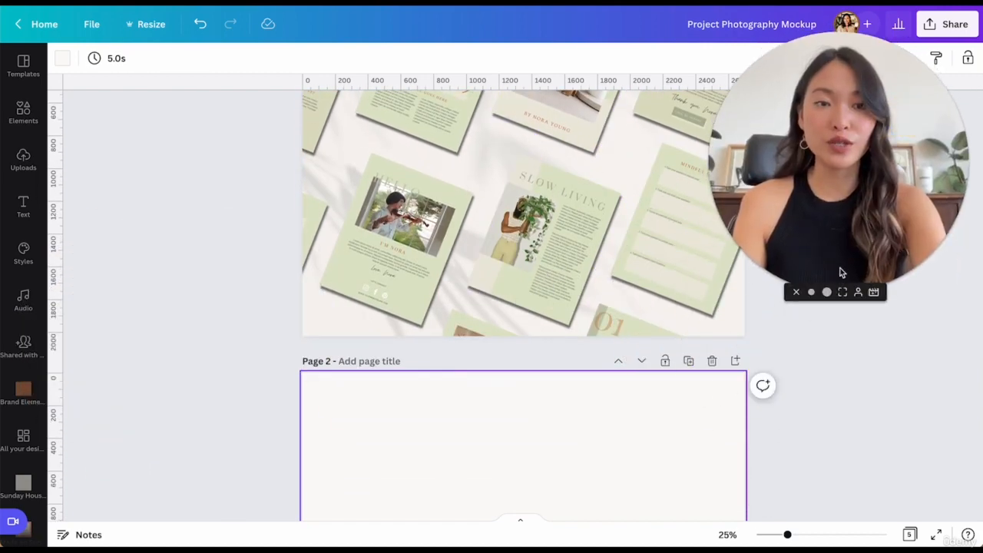
left_click(811, 292)
left_click_drag(752, 223, 848, 195)
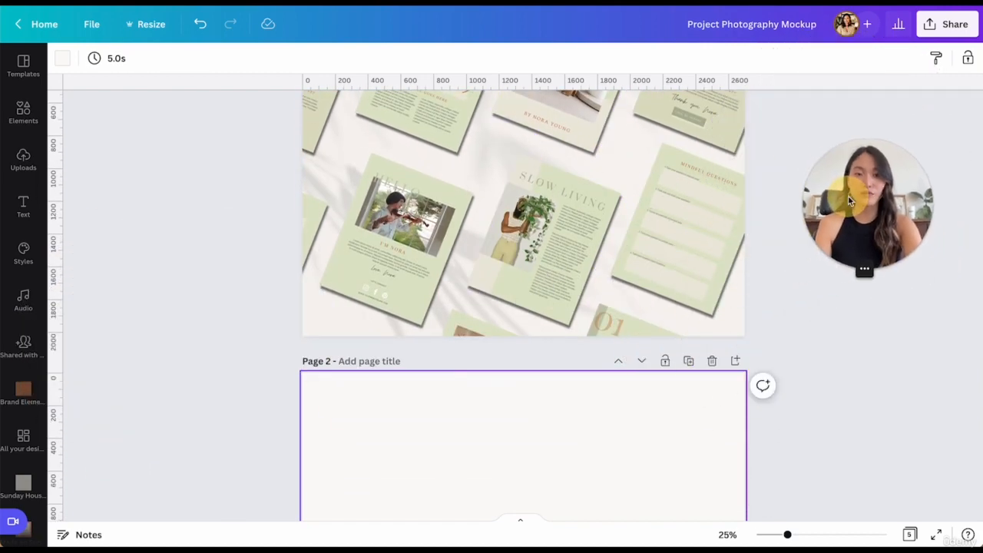
Step: Set the blank page 2 background to the off-white colour from the MADE ON SUNDAYS brand palette
scroll(559, 308, "down", 3)
left_click(480, 314)
scroll(481, 314, "down", 3)
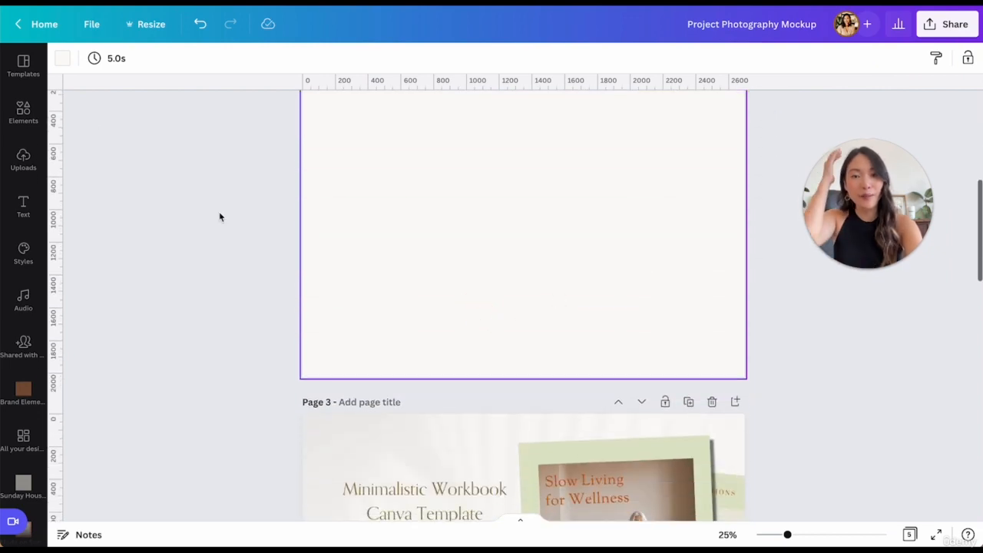
left_click(62, 60)
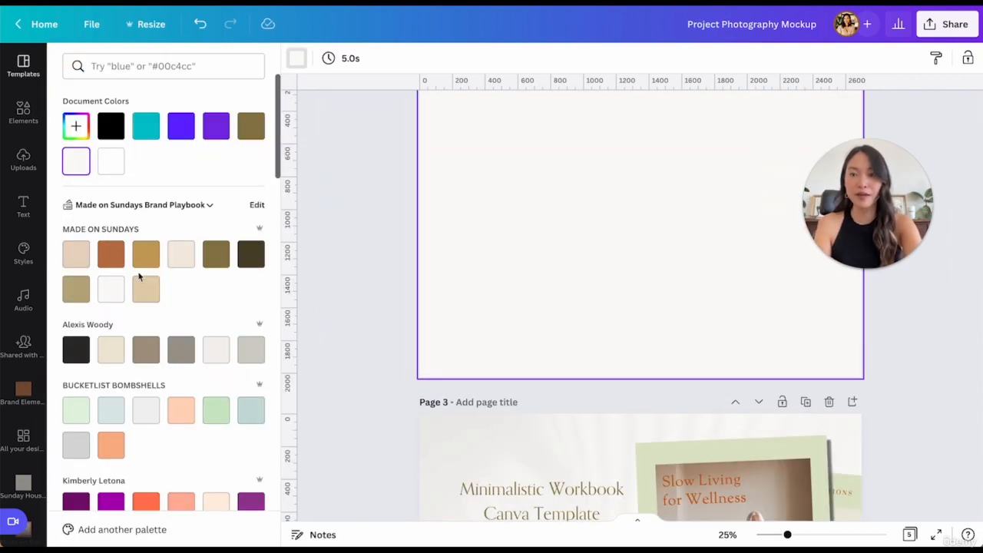
left_click(112, 292)
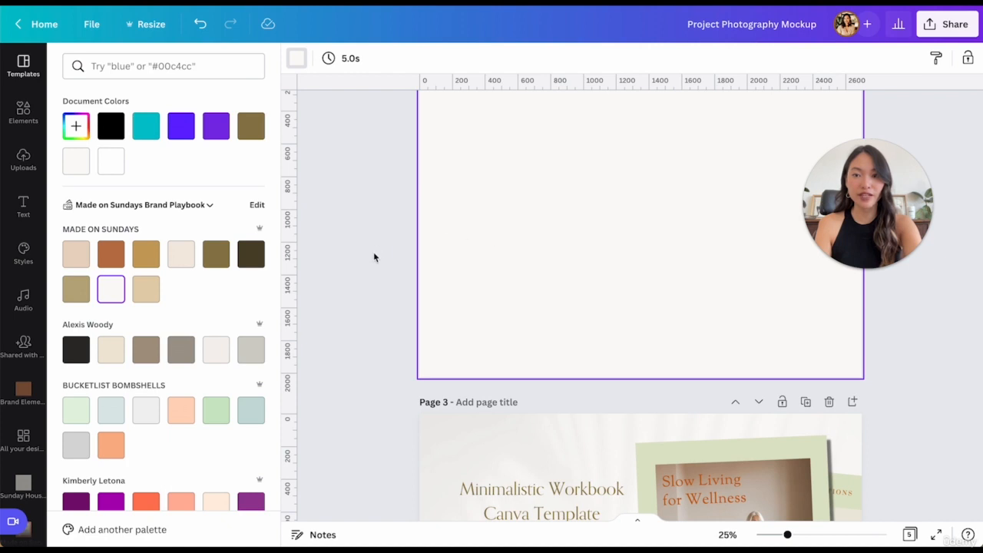
left_click(373, 226)
scroll(407, 246, "up", 2)
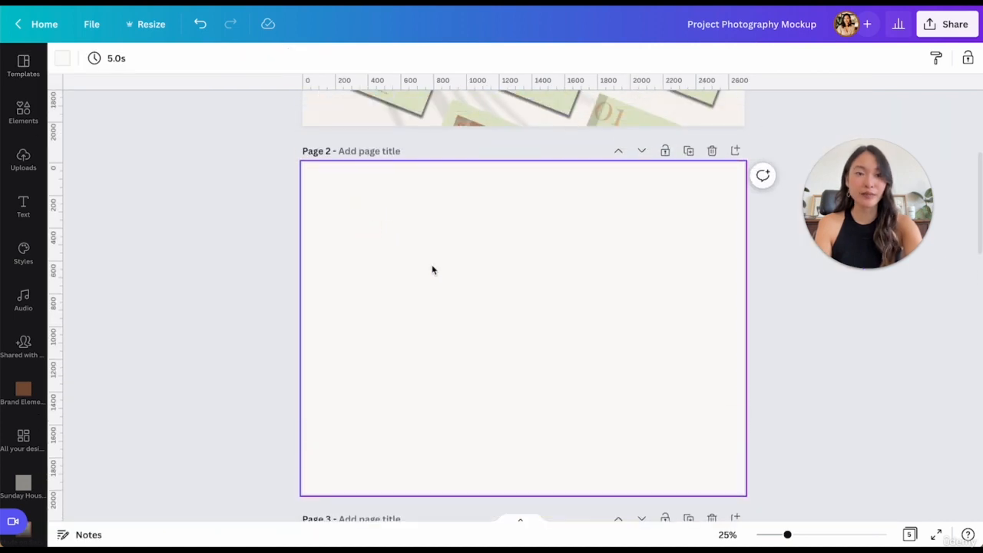
Step: Add the seven uploaded workbook page images, from the Slow Living for Wellness cover to the quote content page, to page 2
left_click(23, 157)
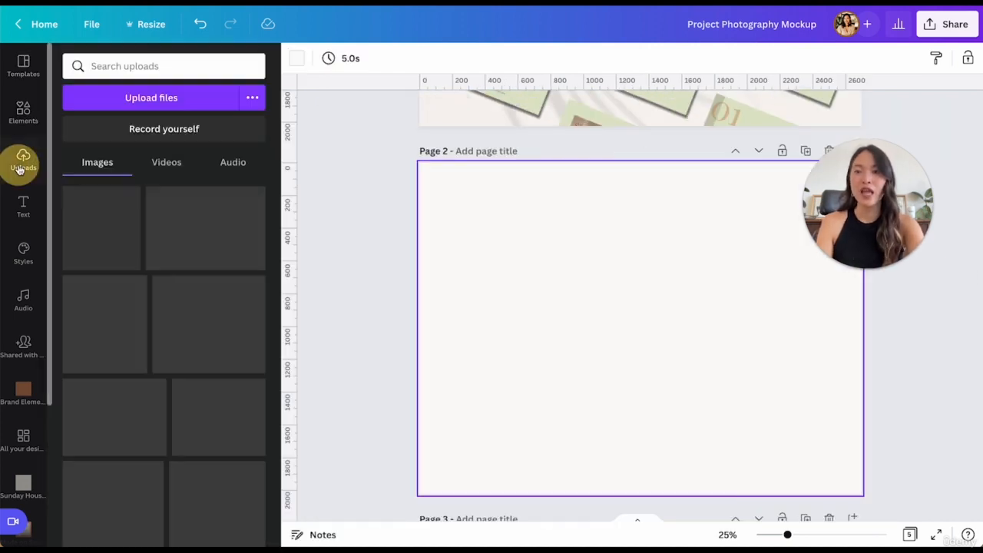
left_click(223, 230)
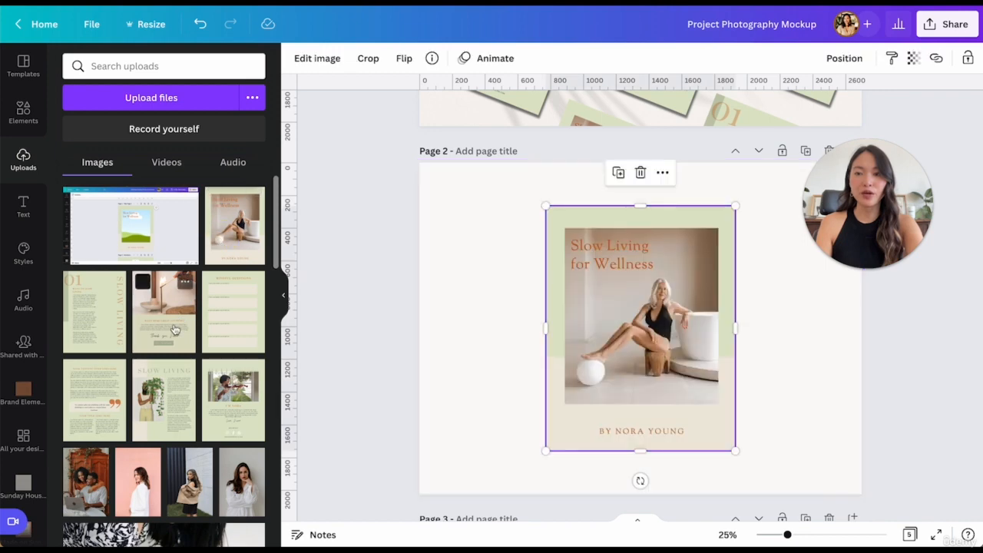
left_click(173, 329)
left_click(120, 329)
left_click(227, 333)
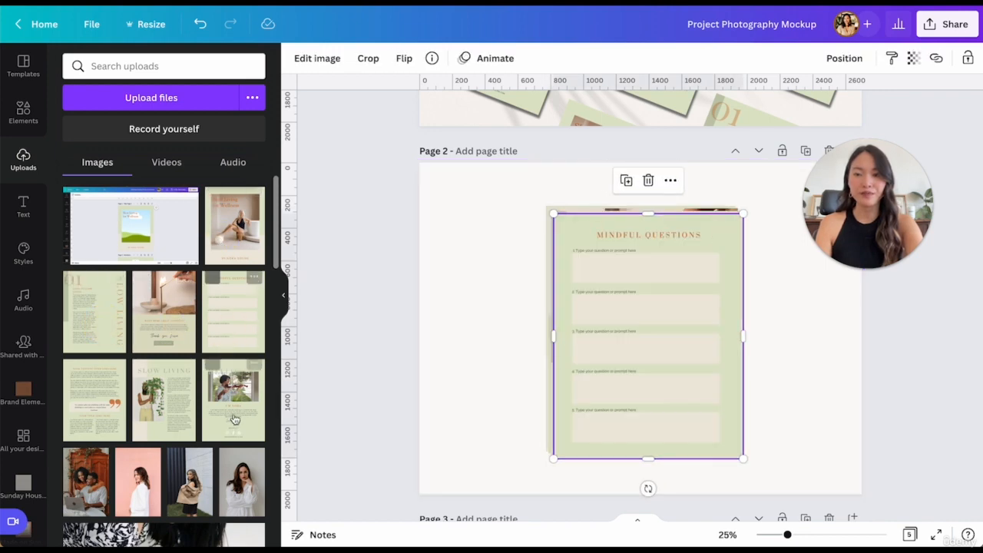
left_click(234, 421)
left_click(163, 399)
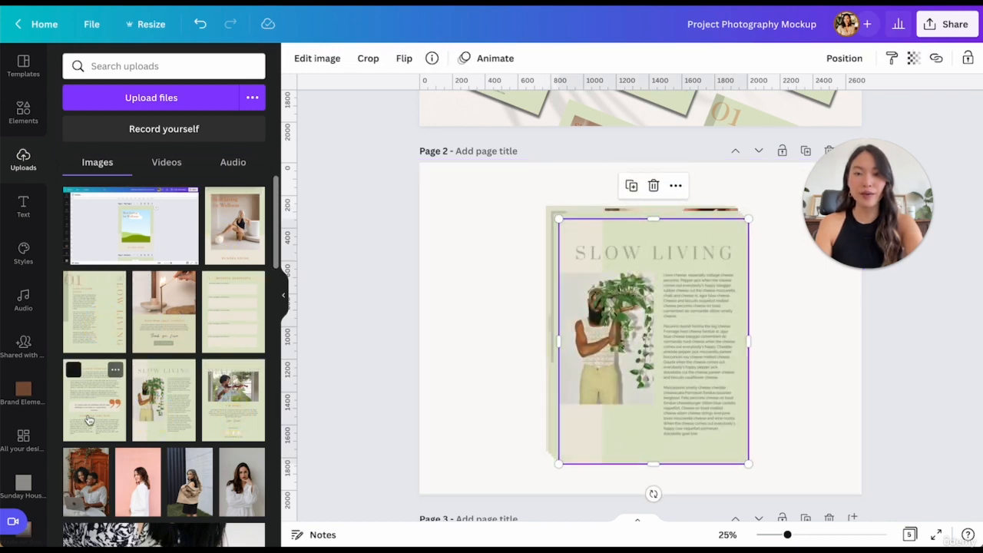
left_click(94, 399)
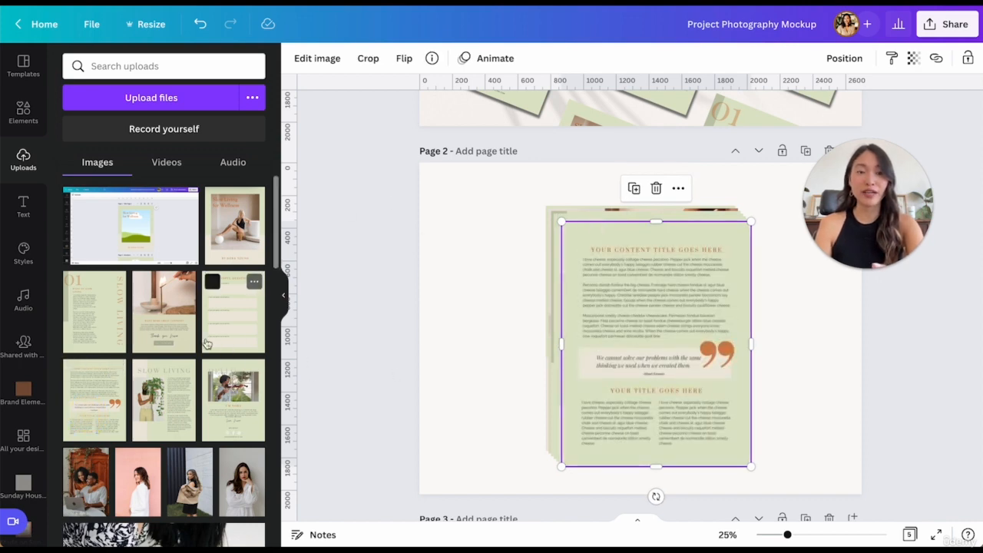
left_click(283, 295)
Step: Scale the stack of seven workbook page images down to about half size and move it to page 2's upper-left area
left_click(658, 391)
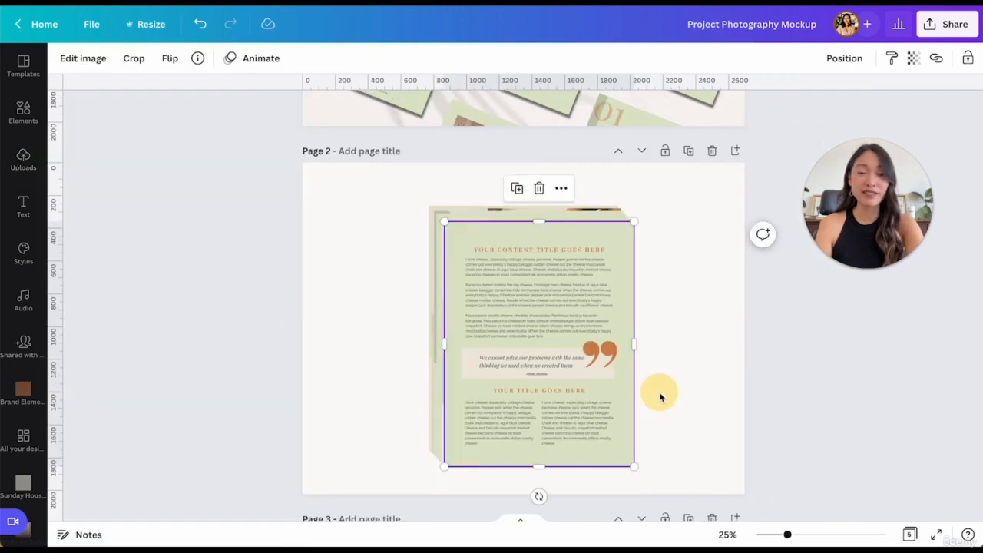
left_click(545, 328)
left_click_drag(633, 467, 535, 341)
left_click(638, 344)
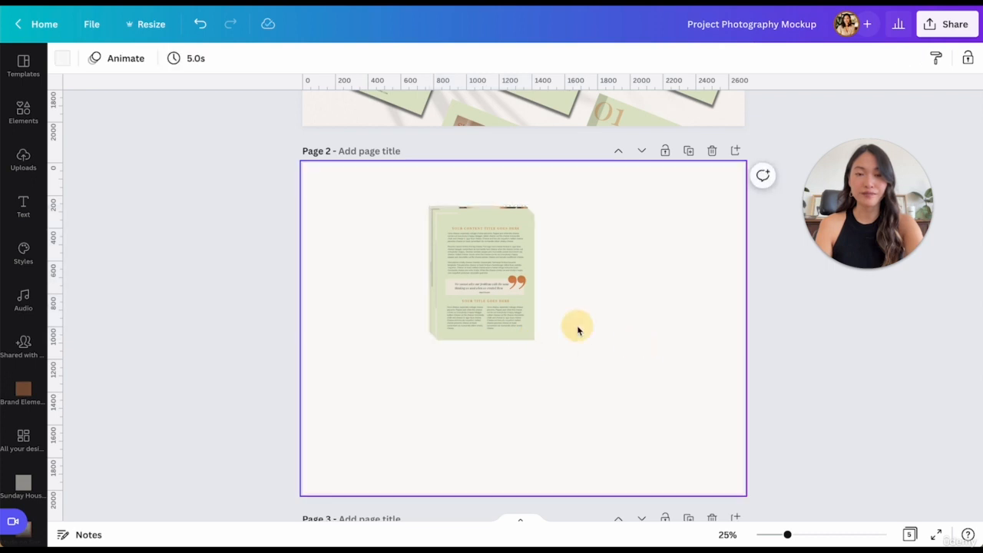
left_click(483, 300)
left_click_drag(397, 282, 398, 286)
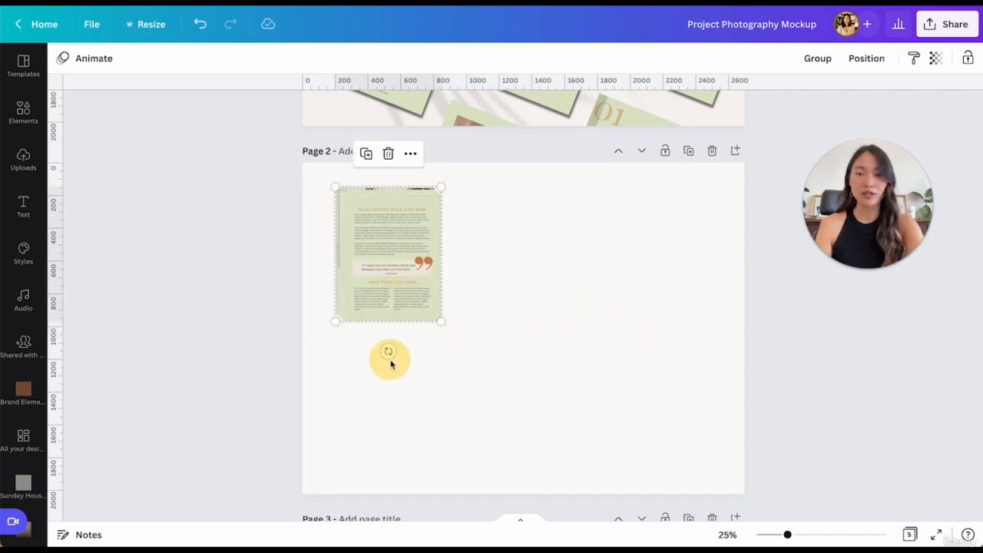
Step: Tilt the stack of seven workbook page images clockwise and spread the pages out in staggered slanted columns across page 2
left_click_drag(388, 352, 351, 346)
left_click(505, 330)
left_click_drag(386, 272, 526, 234)
left_click_drag(407, 246, 486, 353)
left_click(386, 274)
left_click_drag(386, 274, 609, 350)
left_click_drag(388, 253, 700, 225)
left_click_drag(377, 253, 765, 307)
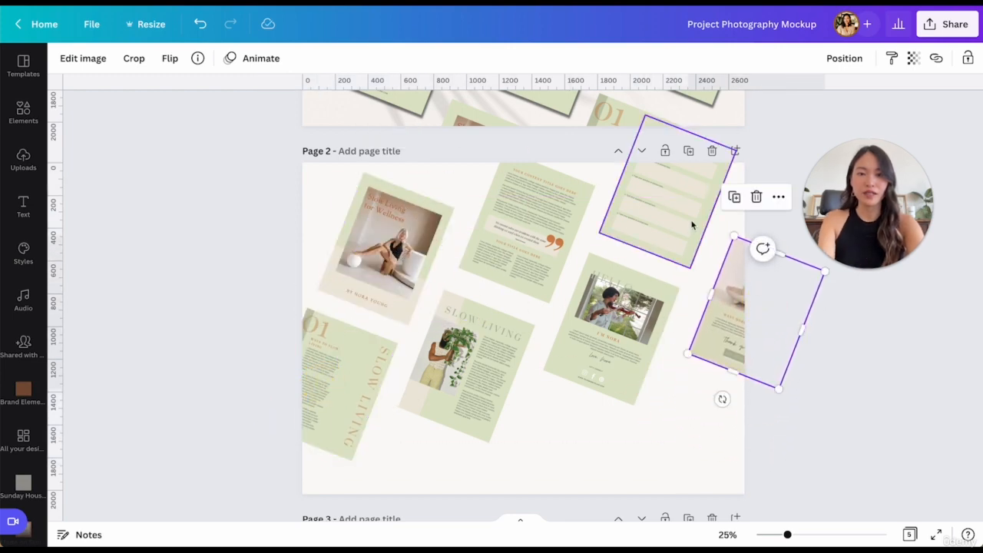
Step: Place copies of the quote page and the 01 page along page 2's lower edge, and shift the cover and leftmost 01 page up slightly
left_click_drag(515, 250, 547, 478)
left_click_drag(324, 399, 698, 463)
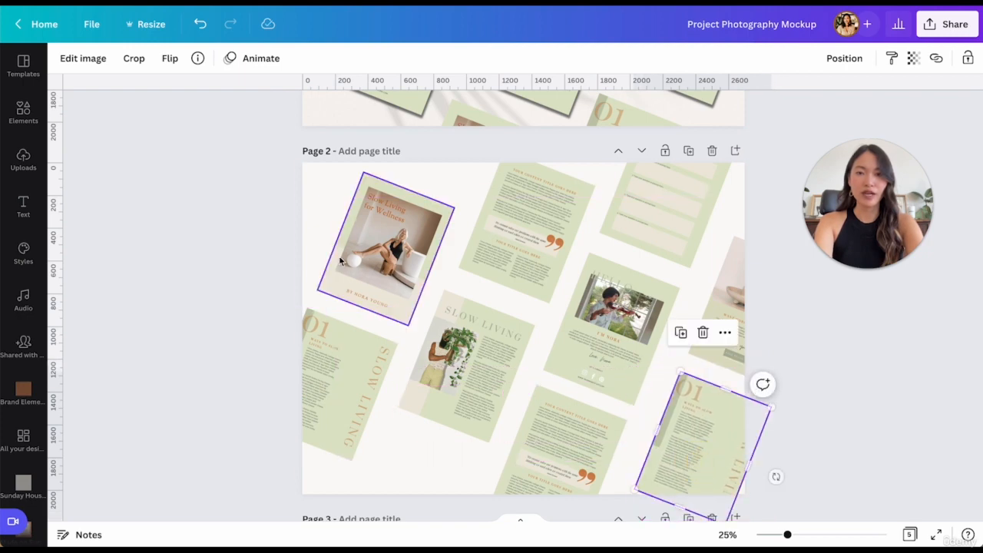
mouse_move(374, 268)
left_mouse_down()
mouse_move(434, 130)
mouse_move(369, 265)
left_mouse_up()
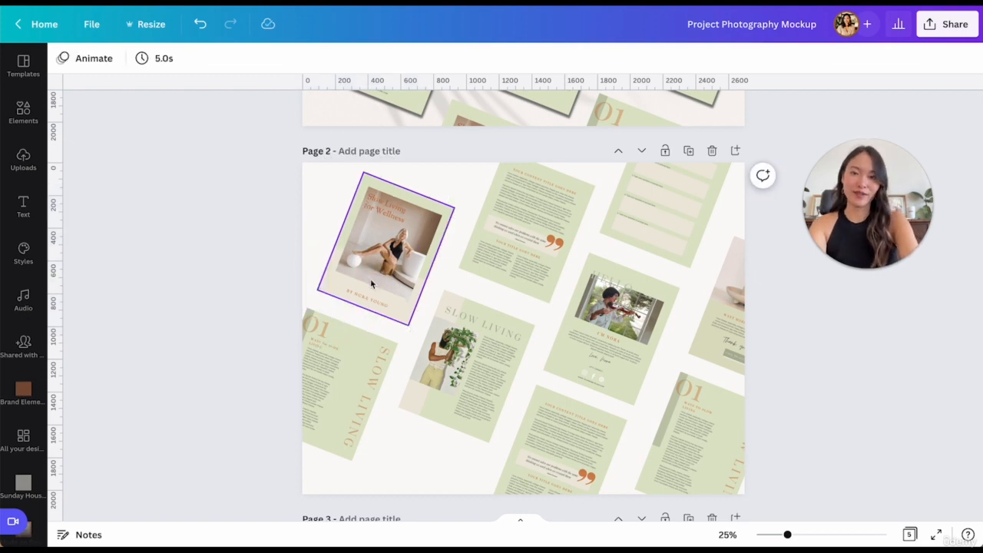
left_click_drag(305, 249, 354, 323)
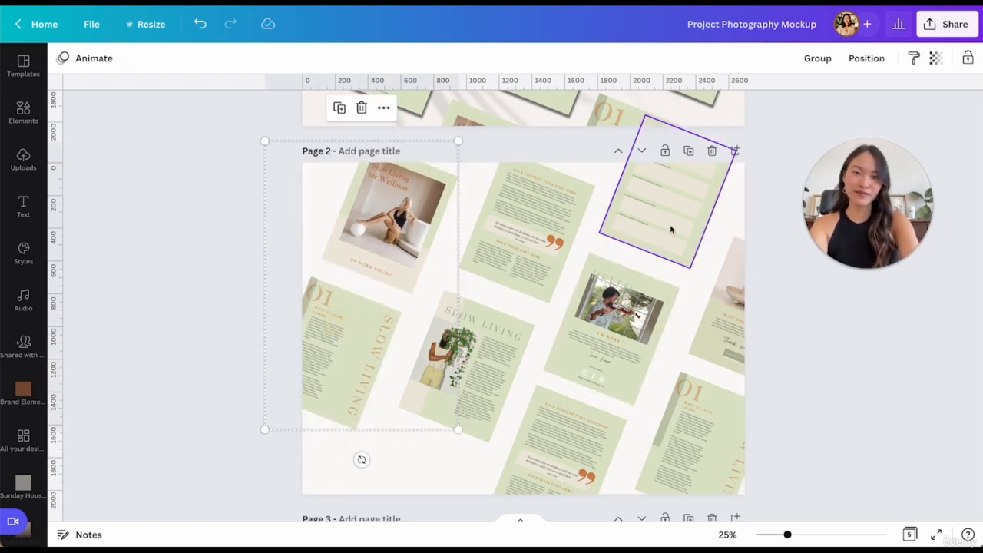
Step: Fill page 2's lower-left gap with copies of the Mindful Questions page and the thank-you page, matching the slanted layout
left_click_drag(670, 229, 416, 503)
left_click_drag(729, 329, 254, 500)
left_click(320, 213)
scroll(320, 213, "up", 5)
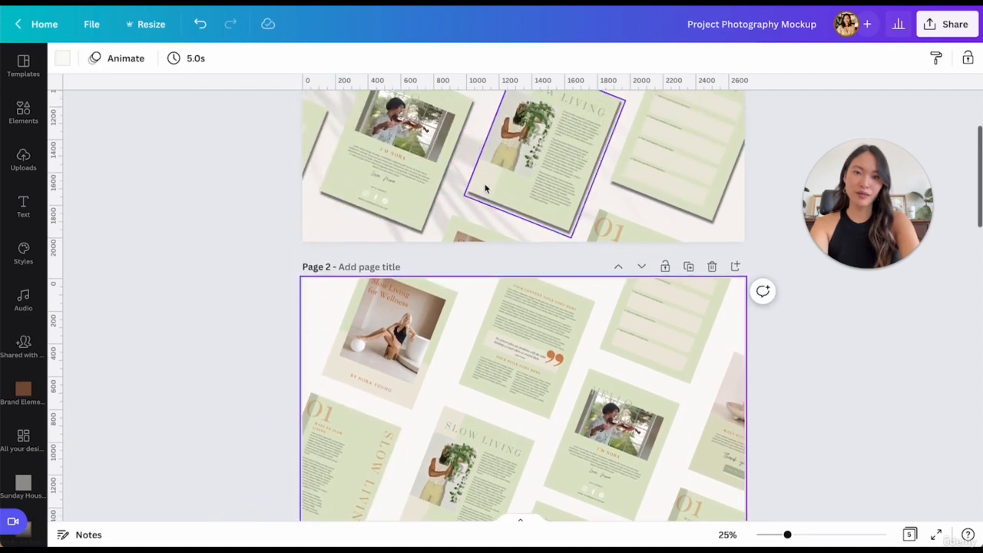
scroll(417, 307, "down", 5)
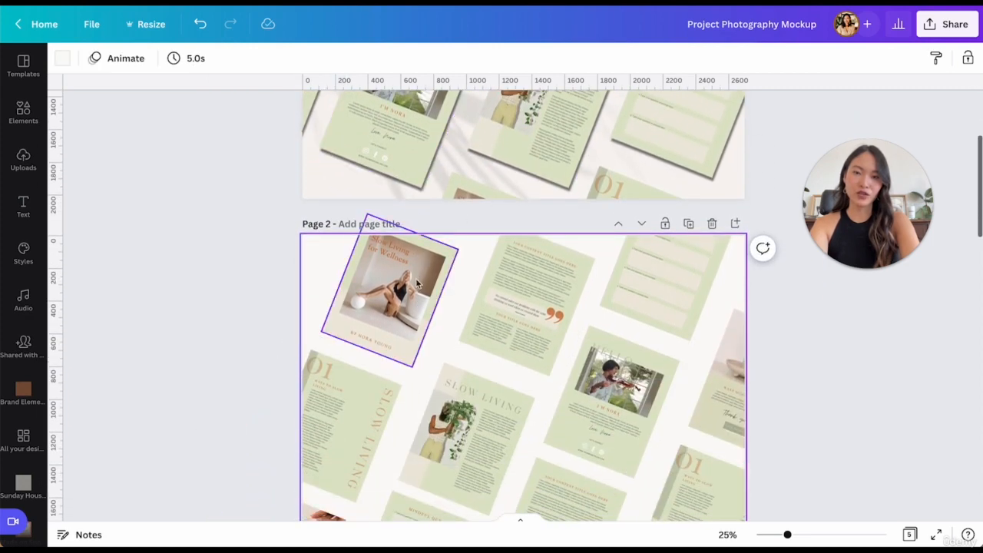
Step: Apply the Drop shadow effect to the Slow Living for Wellness cover image on page 2
left_click(428, 146)
left_click(82, 58)
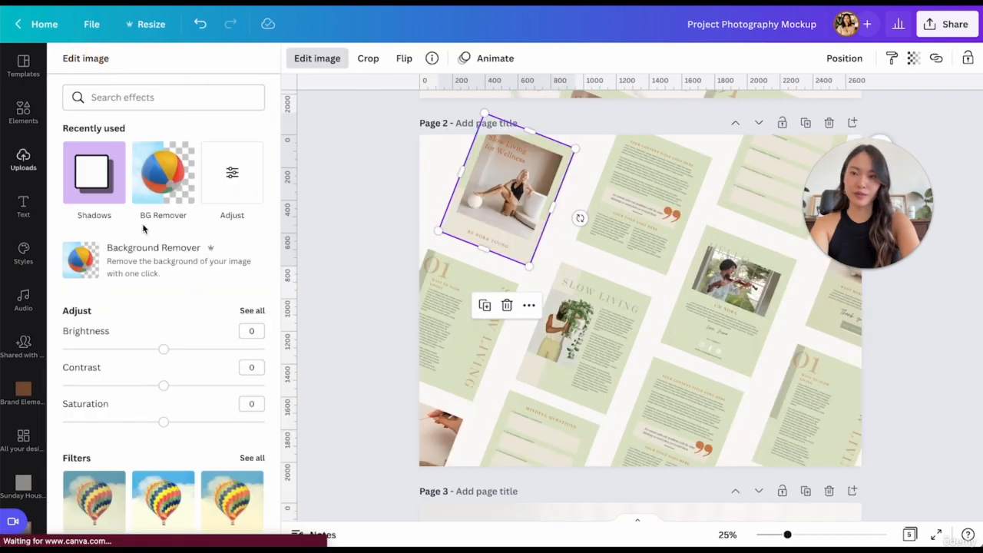
scroll(148, 293, "down", 4)
scroll(143, 330, "down", 6)
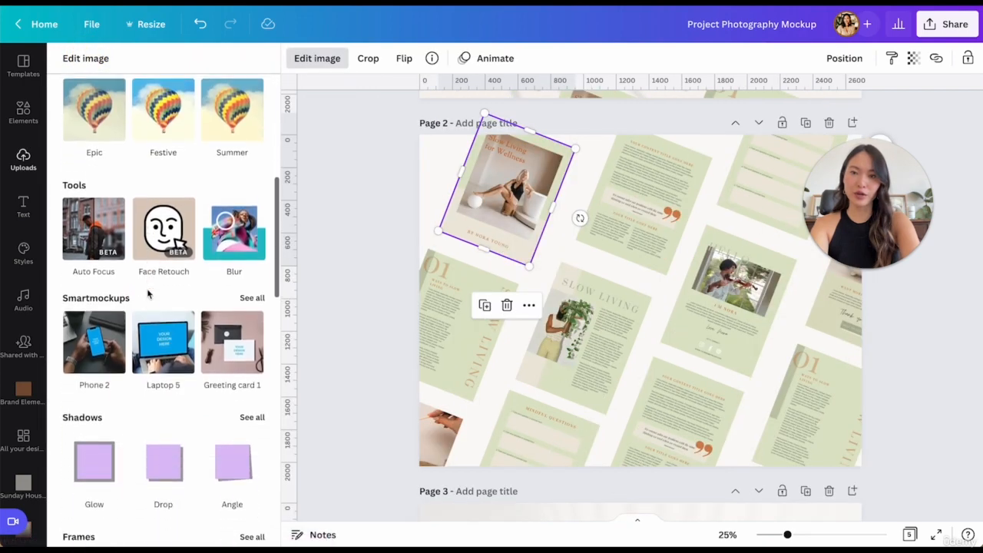
left_click(163, 322)
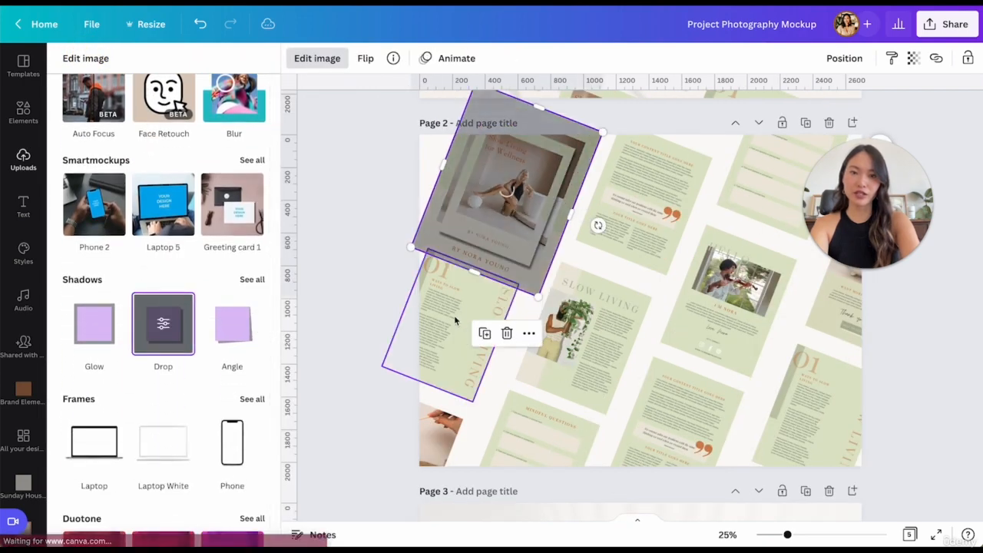
Step: Apply the same Drop shadow effect to all remaining workbook page images on page 2, including the copies
left_click(454, 314)
left_click(169, 325)
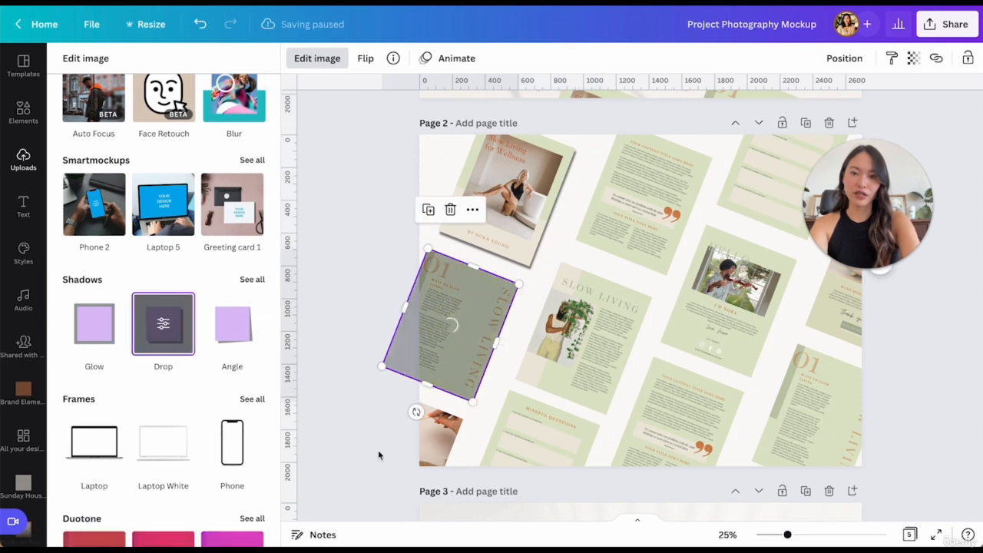
left_click(434, 436)
left_click(162, 335)
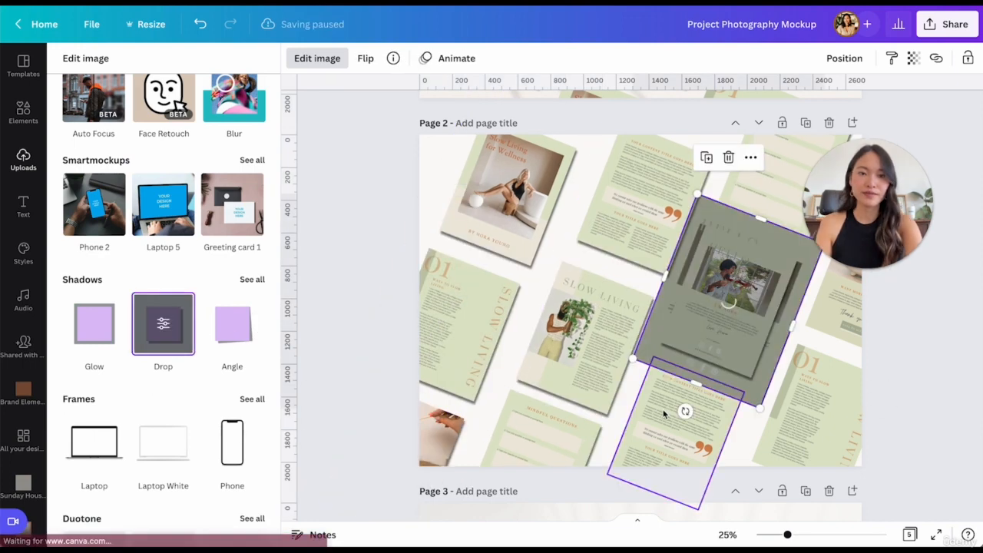
left_click(663, 413)
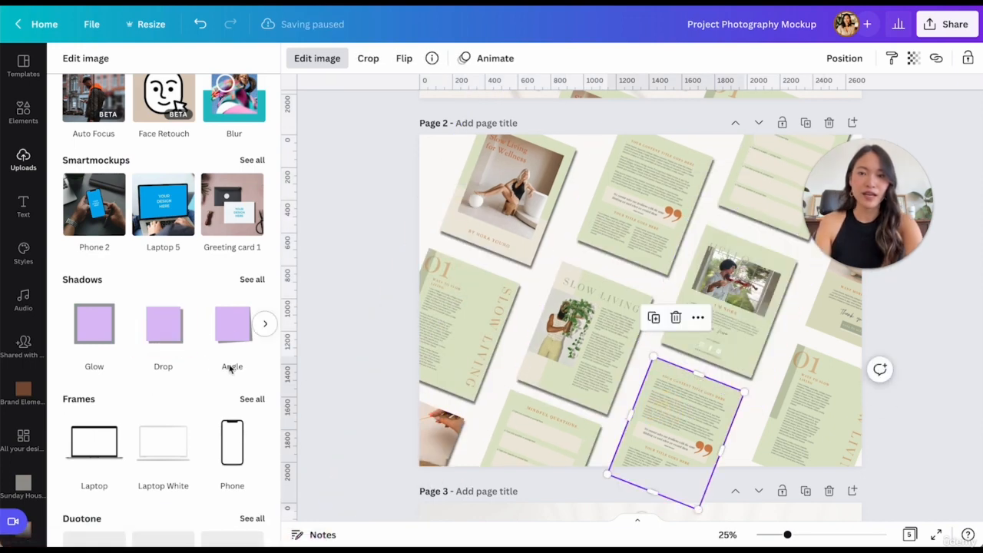
left_click(162, 331)
left_click(836, 310)
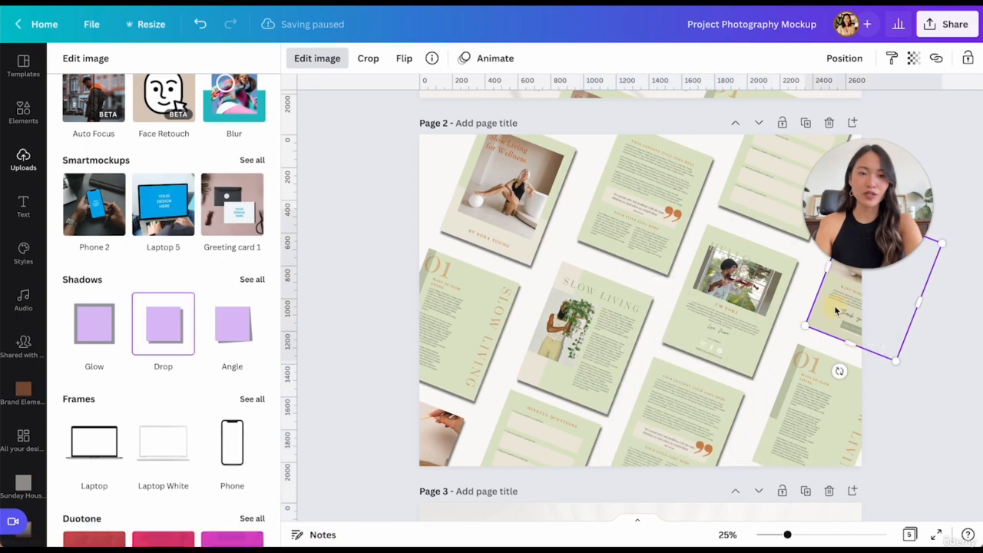
left_click(148, 325)
left_click(810, 432)
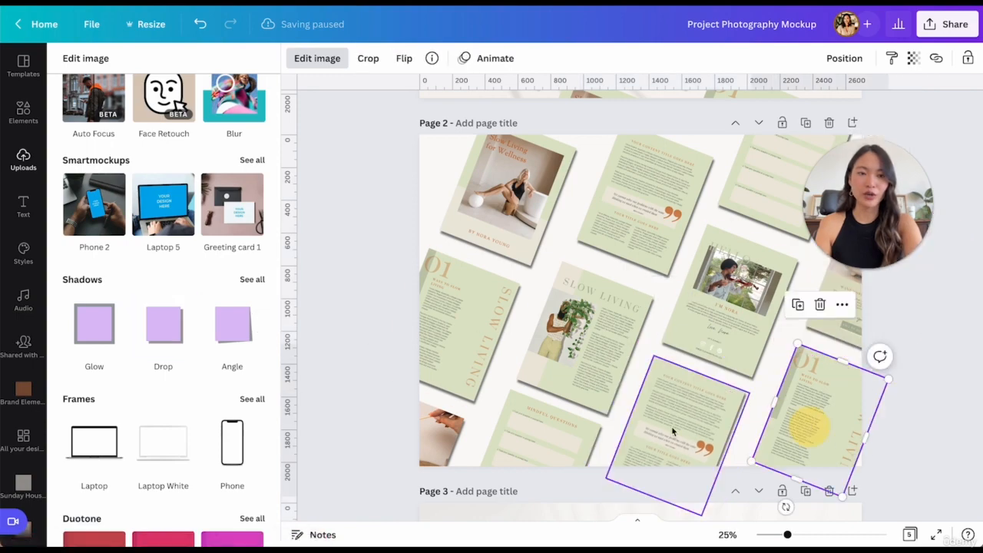
left_click(163, 337)
left_click(365, 326)
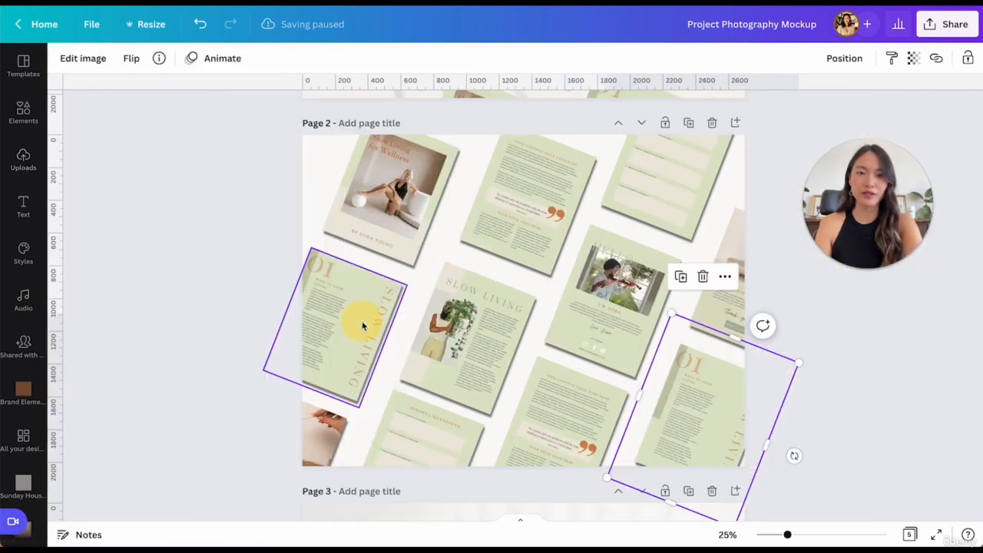
Step: Search the elements library for "shadow" to find a shadow overlay for page 2
scroll(363, 327, "up", 5)
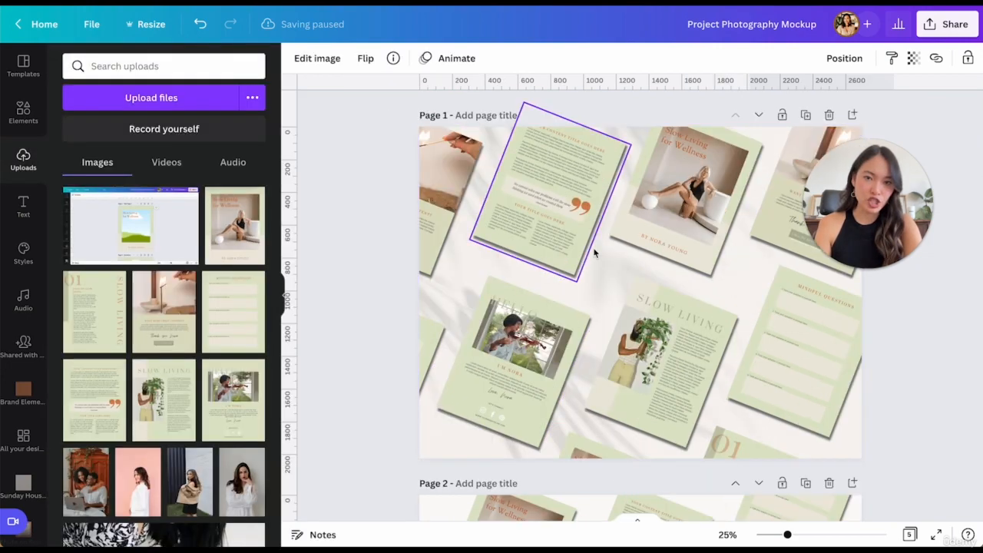
scroll(593, 253, "down", 5)
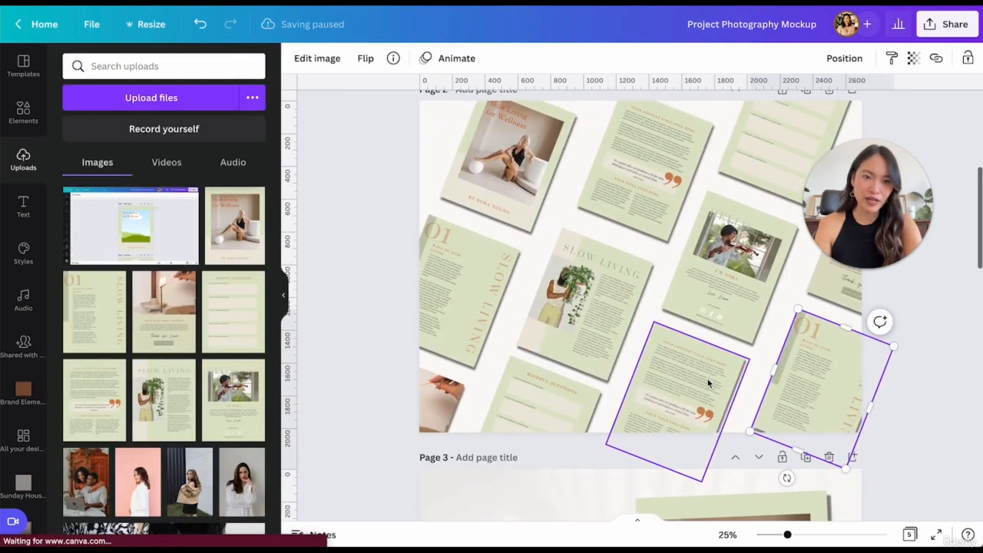
left_click(956, 406)
scroll(485, 348, "up", 1)
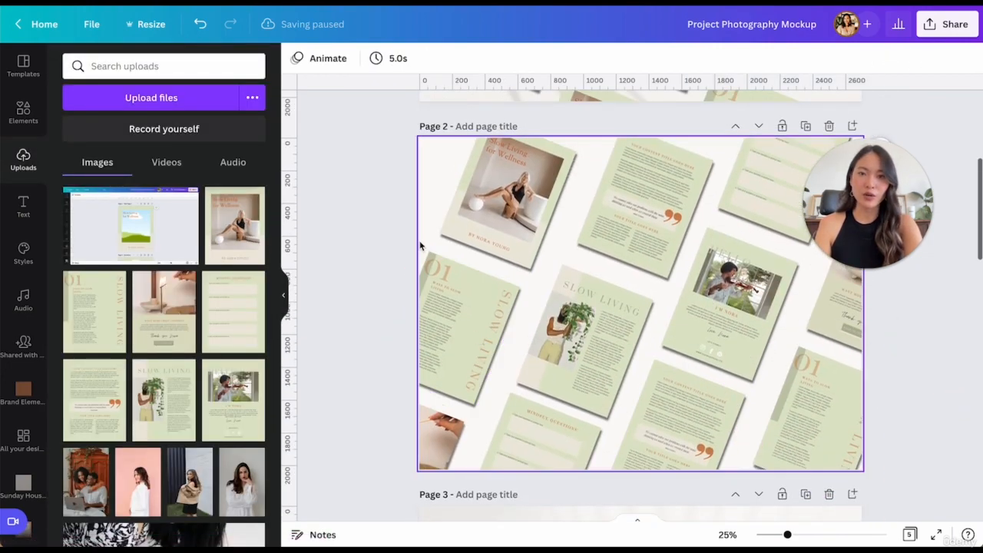
left_click(119, 73)
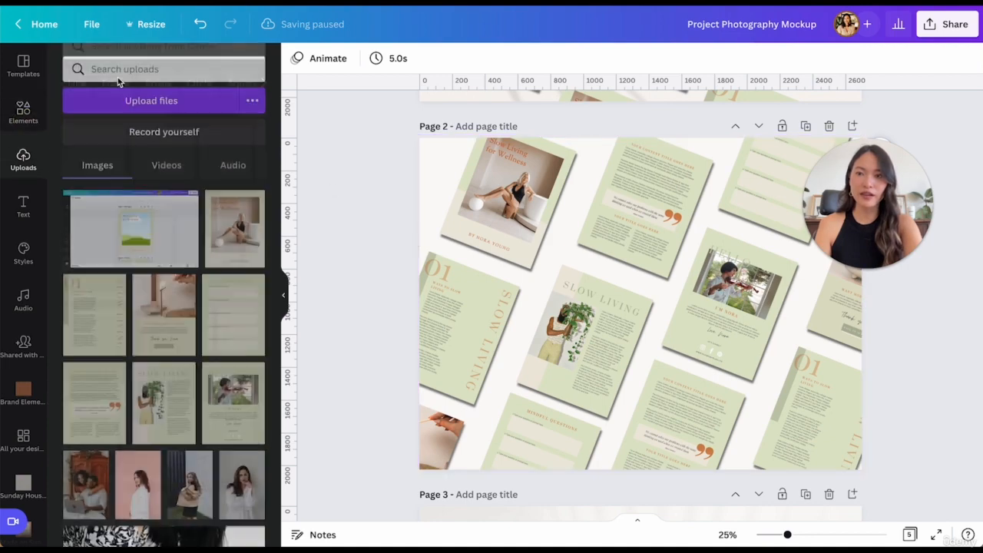
type("shad")
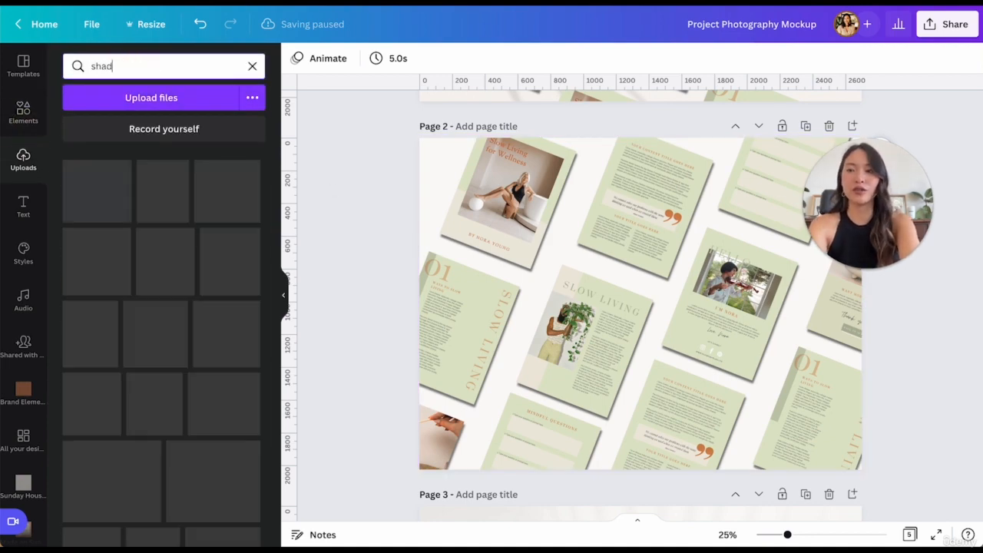
left_click(23, 113)
type("shadow")
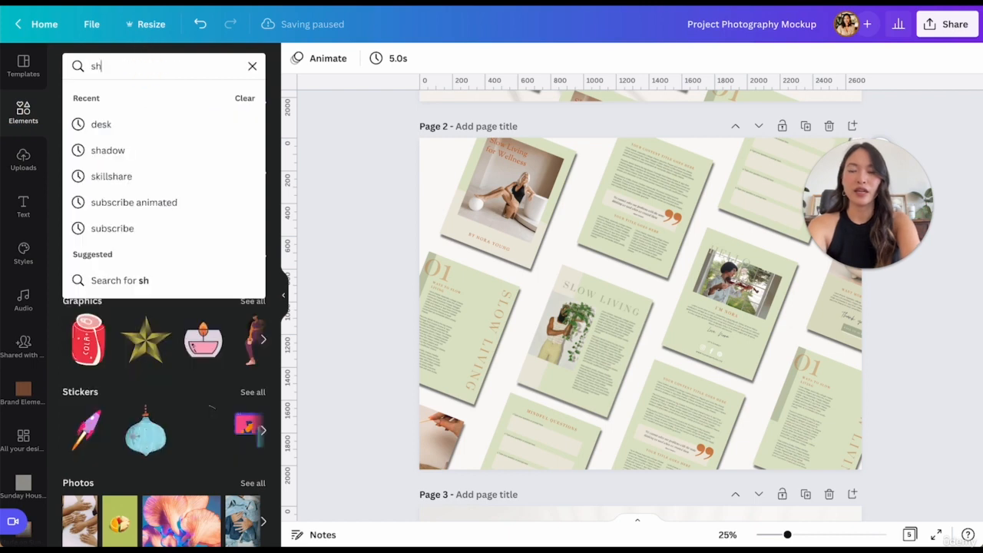
key("Return")
Step: Add the pale grey palm-leaf shadow photo to page 2 and lower its transparency to about 29
scroll(206, 238, "down", 5)
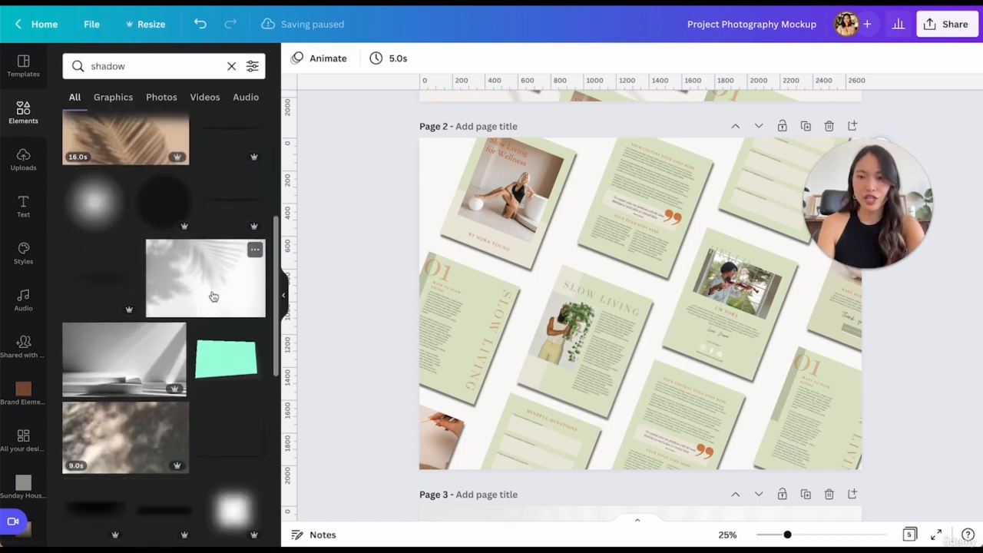
scroll(211, 294, "down", 2)
scroll(213, 215, "up", 1)
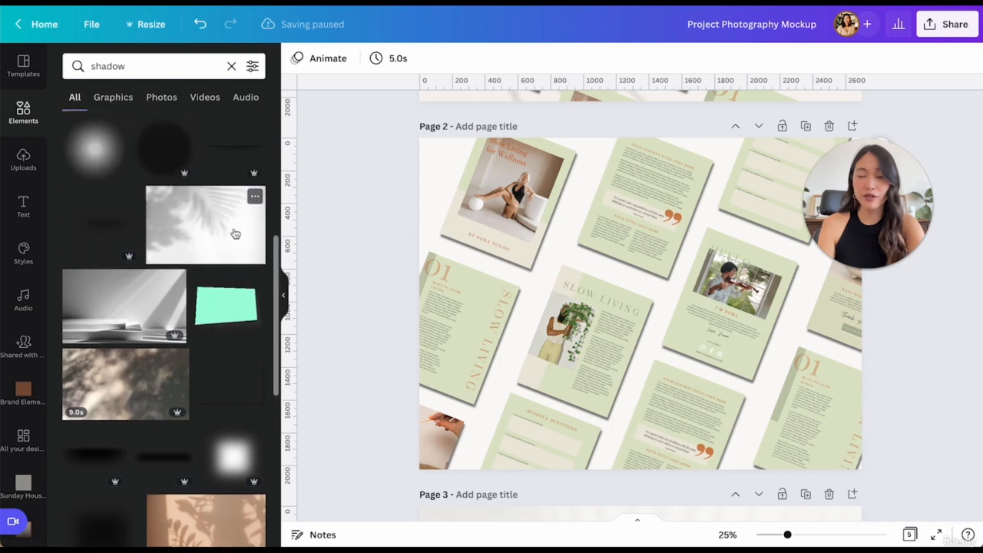
scroll(235, 234, "down", 5)
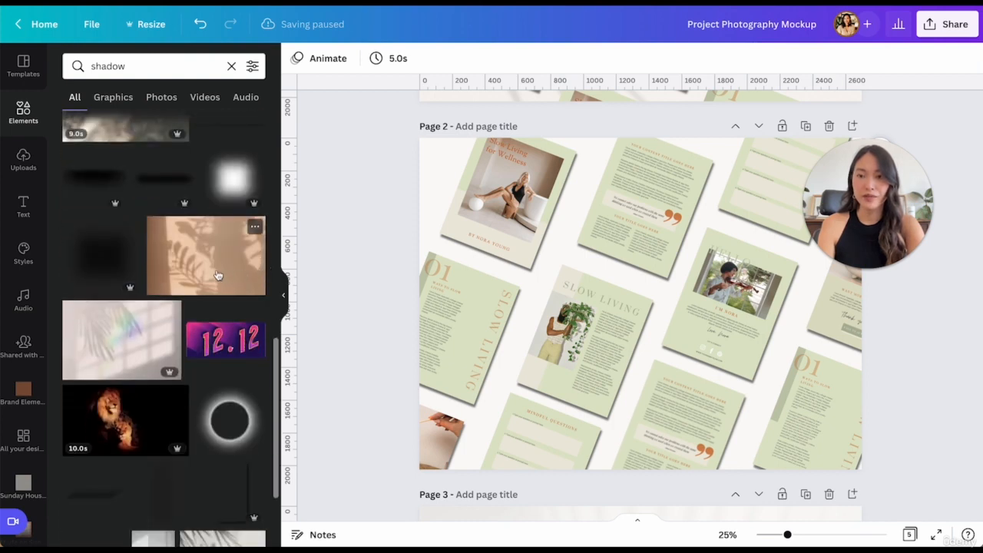
scroll(218, 275, "down", 5)
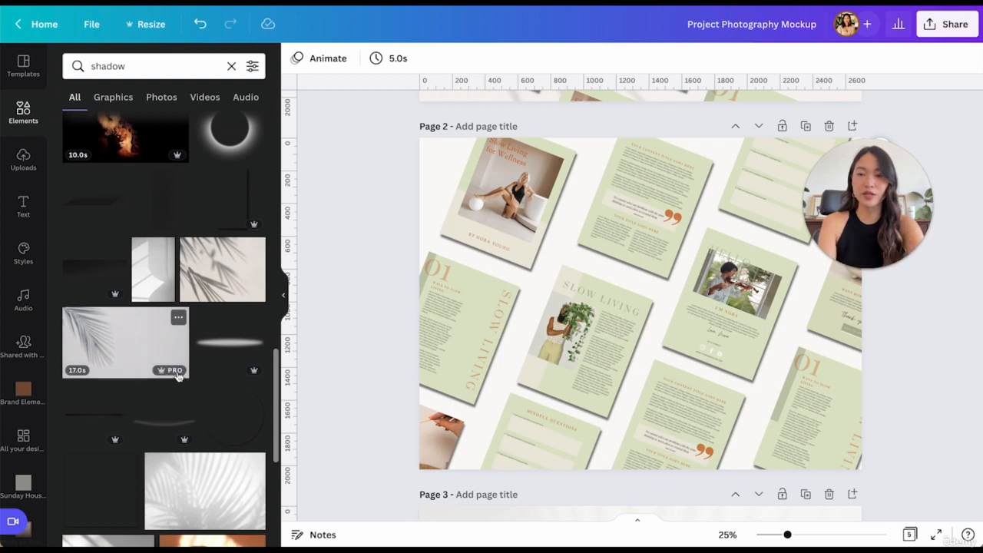
scroll(177, 376, "down", 4)
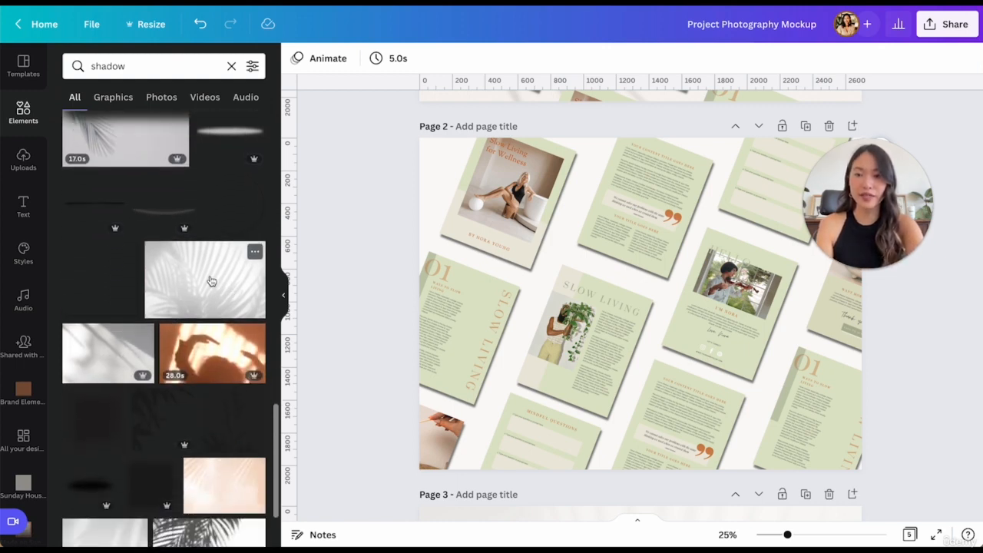
left_click(211, 280)
left_click(284, 295)
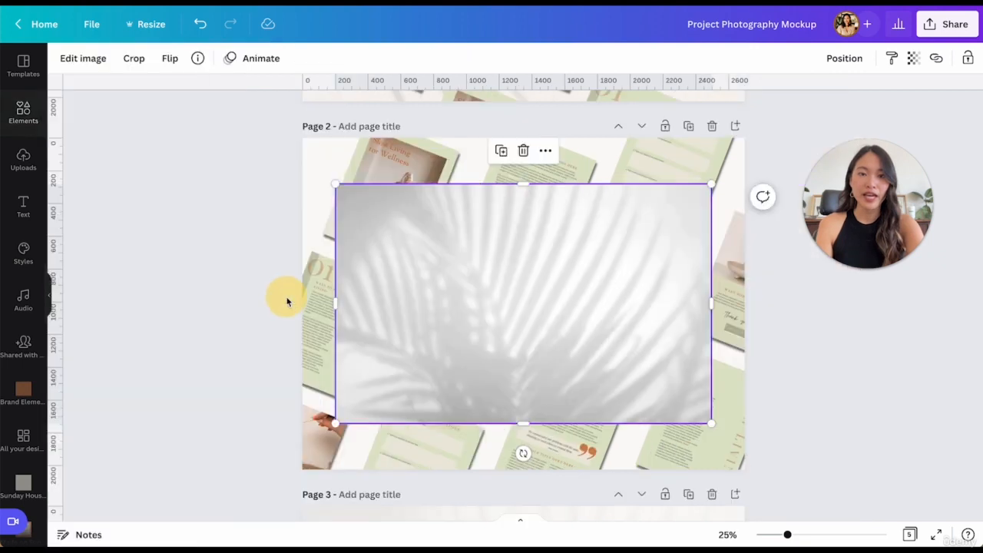
left_click(913, 59)
left_click_drag(909, 115, 810, 114)
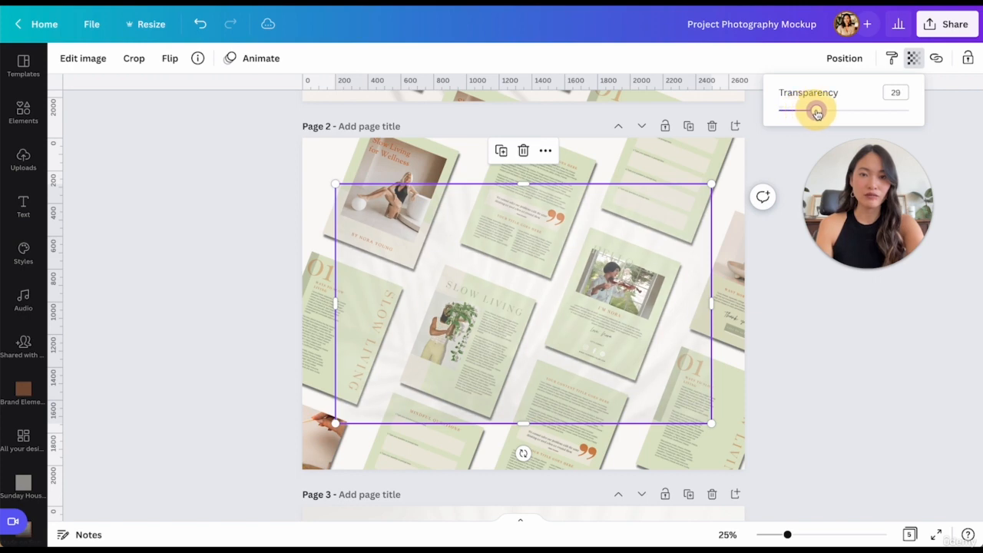
Step: Enlarge the palm-leaf shadow photo to cover all of page 2 and place it behind the workbook page images
left_click_drag(539, 351, 492, 287)
left_click_drag(665, 357, 857, 484)
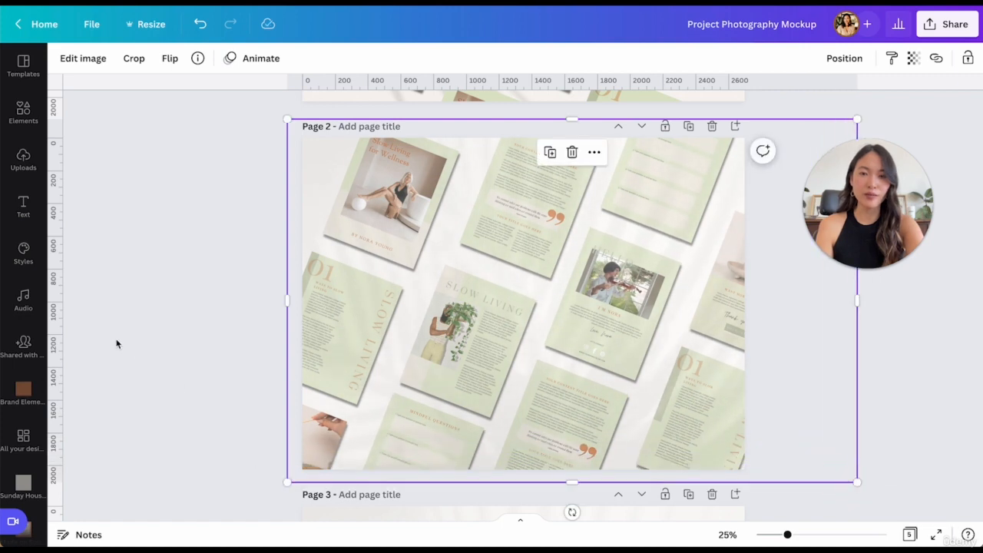
left_click(220, 351)
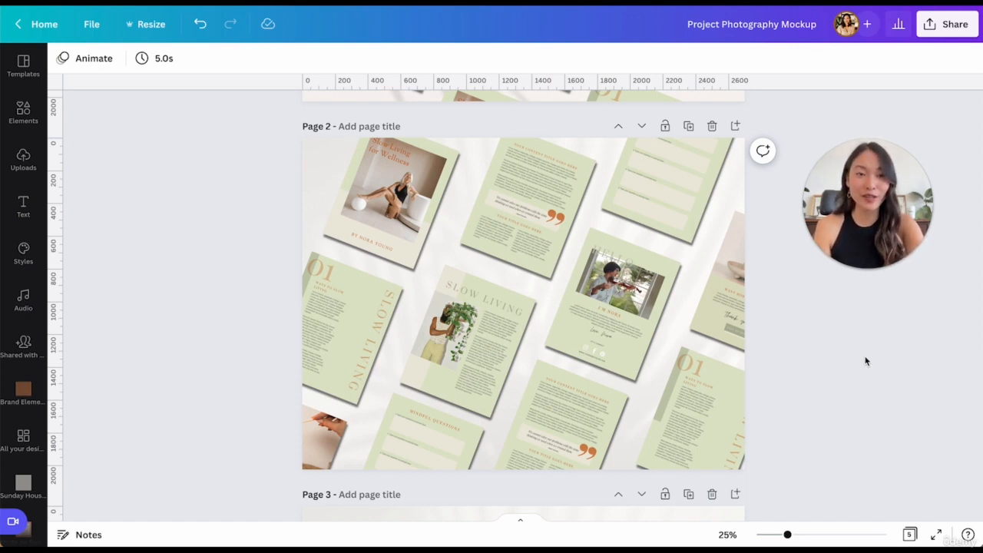
Step: Add a new blank page at the end of the design, after the Fully Customizable on Canva desk mockup
scroll(865, 361, "down", 1)
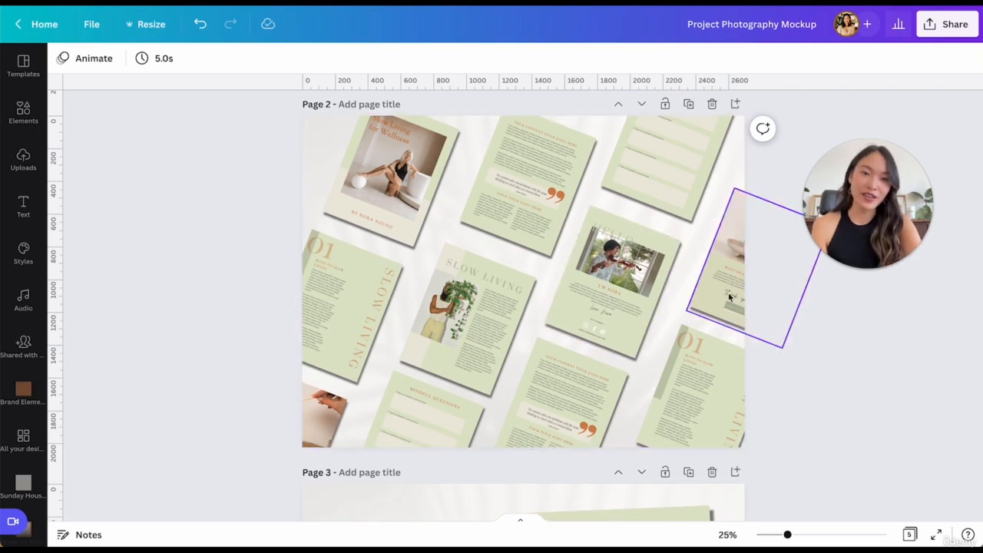
scroll(808, 428, "up", 5)
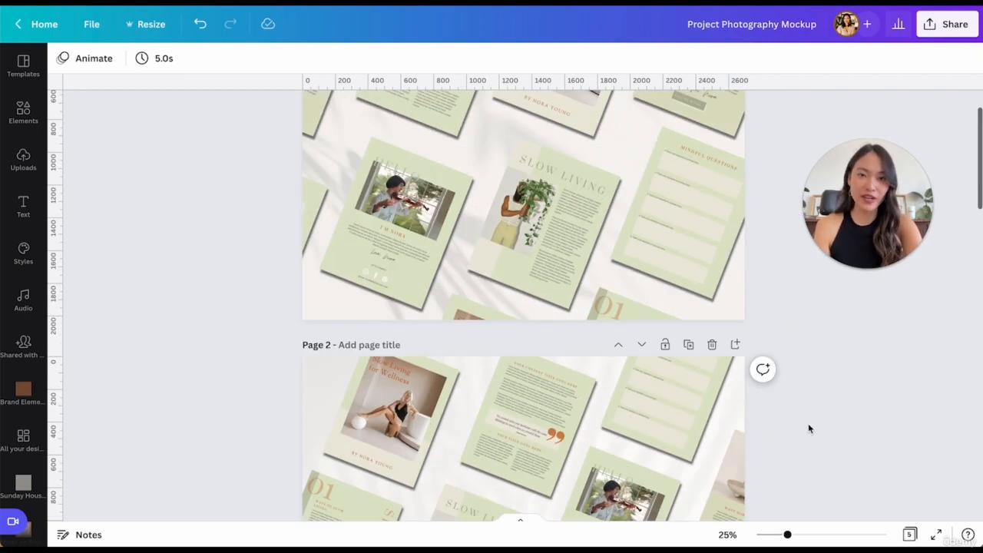
scroll(808, 428, "down", 15)
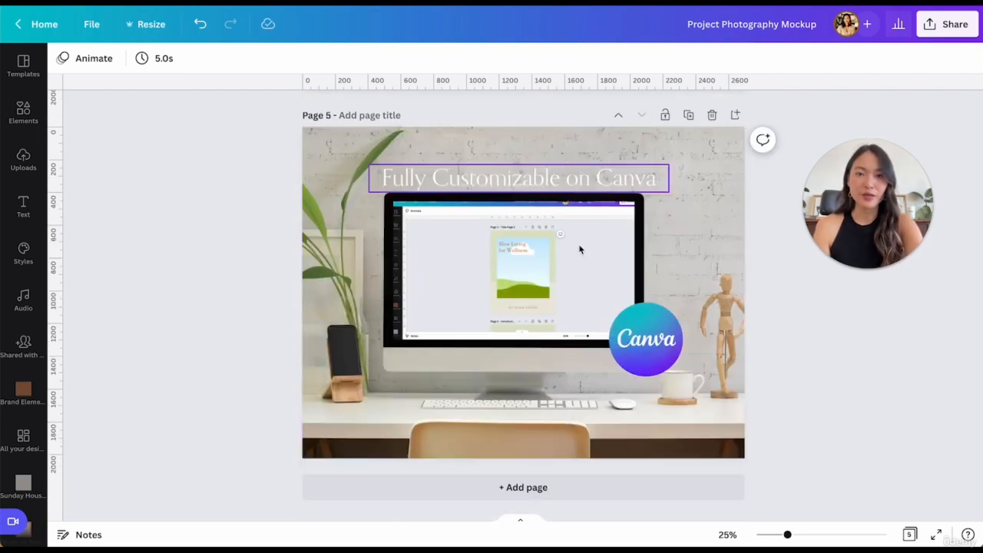
left_click(557, 497)
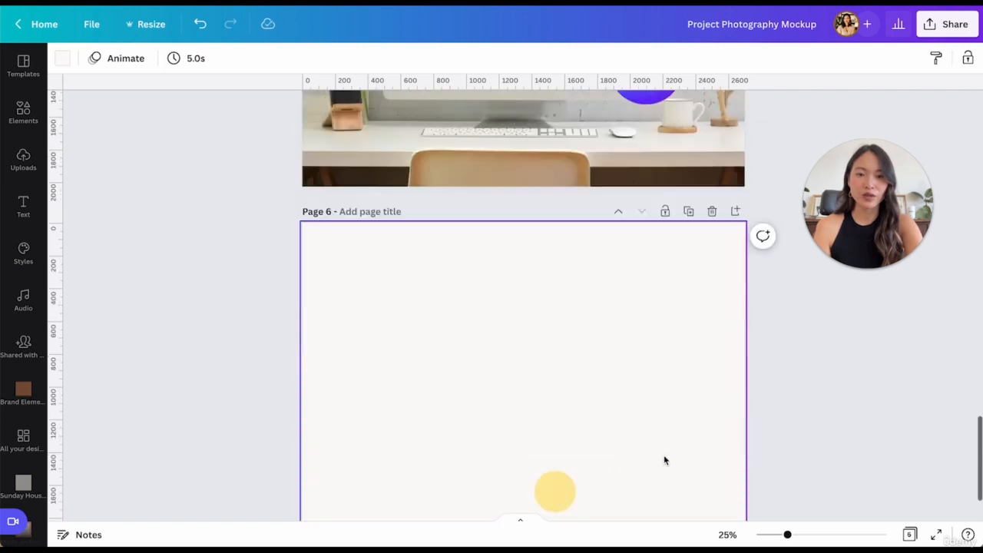
scroll(515, 305, "up", 3)
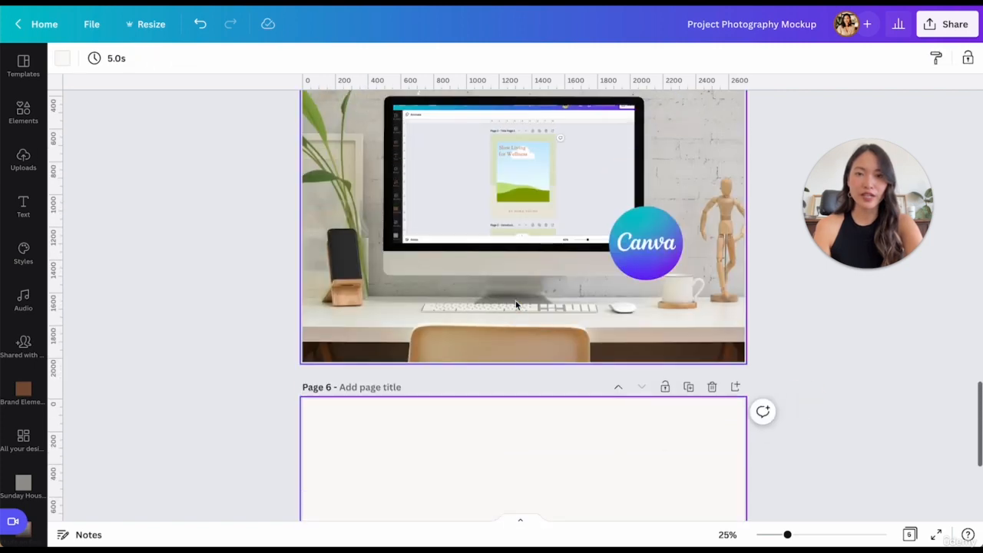
Step: Search the elements library for "desk" and limit the results to photos for the blank page 6
scroll(453, 324, "up", 2)
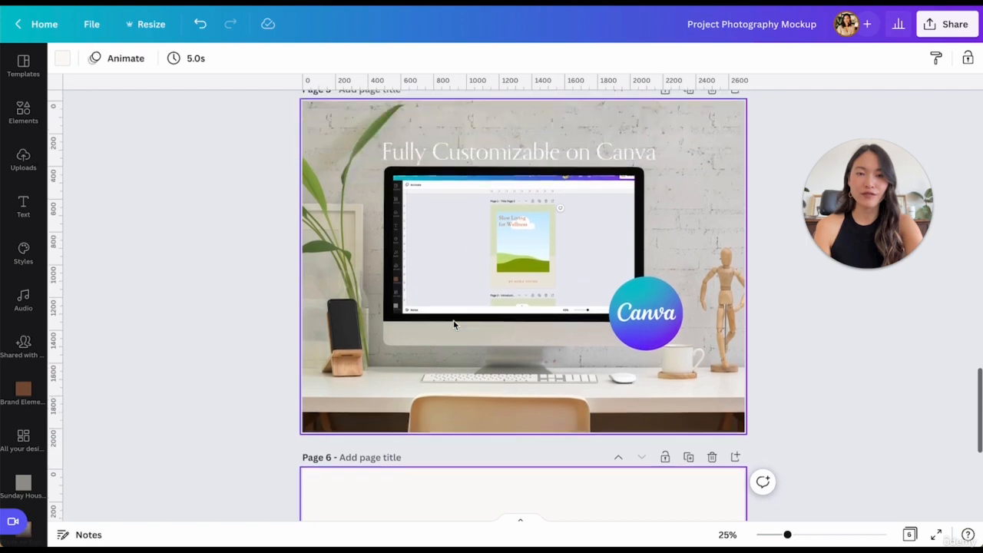
left_click(432, 250)
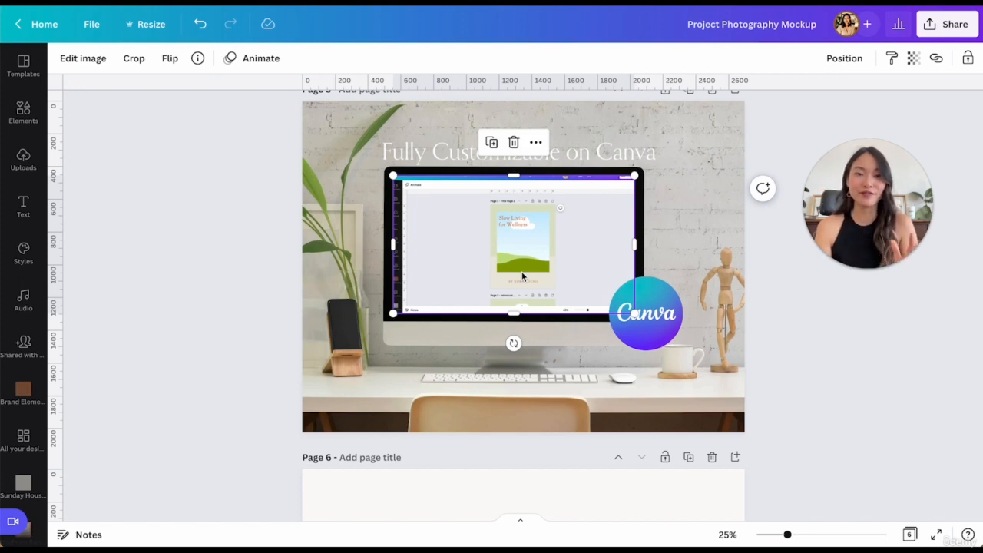
scroll(522, 276, "down", 5)
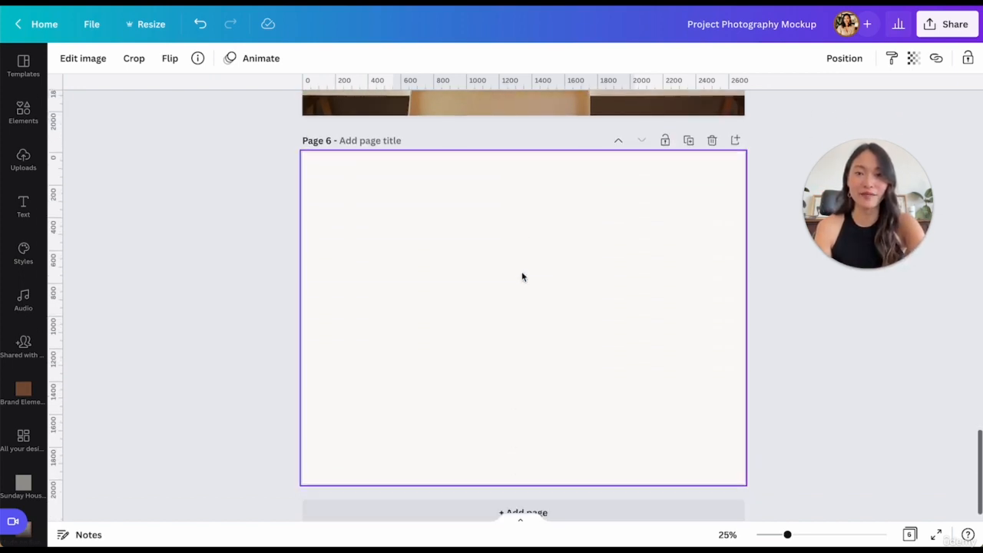
scroll(517, 332, "up", 1)
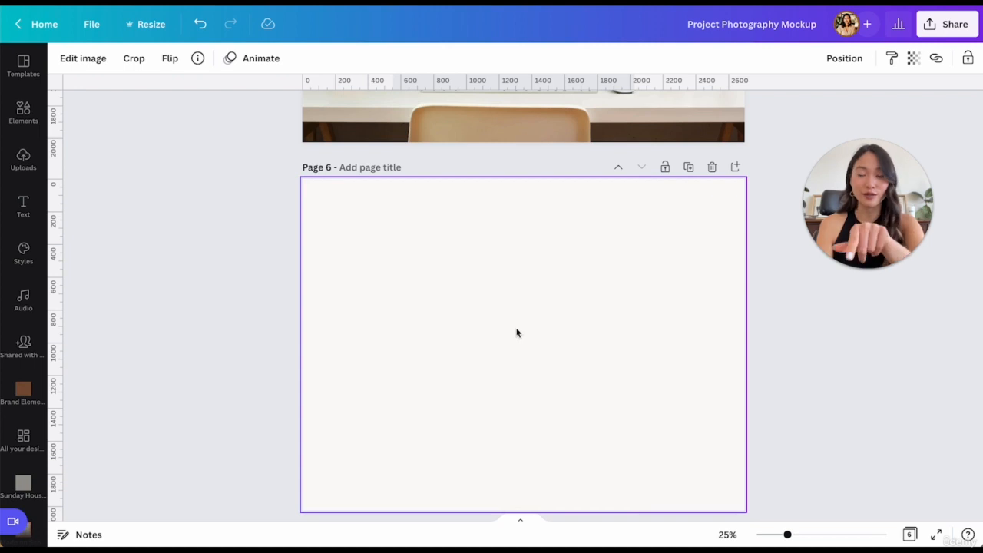
scroll(516, 333, "down", 1)
left_click(516, 328)
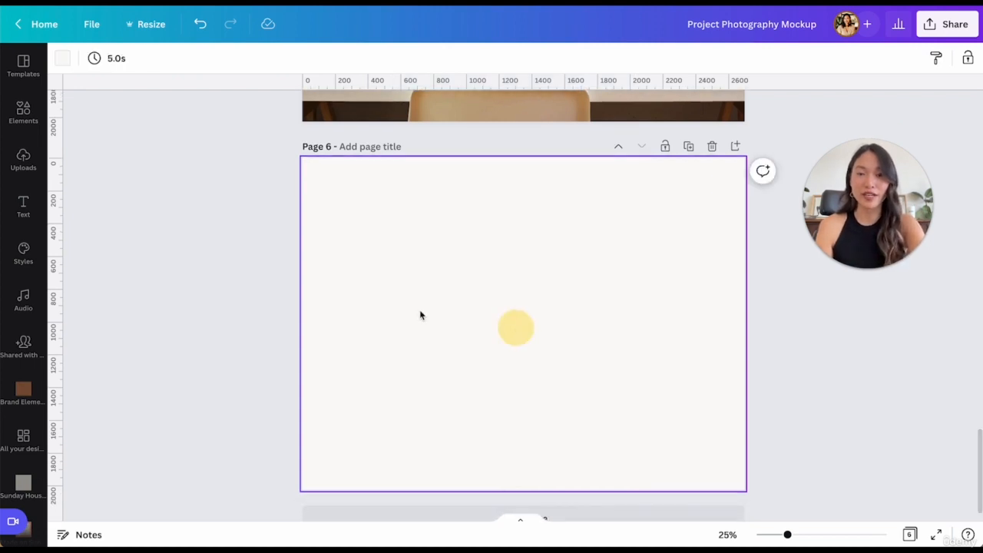
left_click(34, 121)
left_click(144, 67)
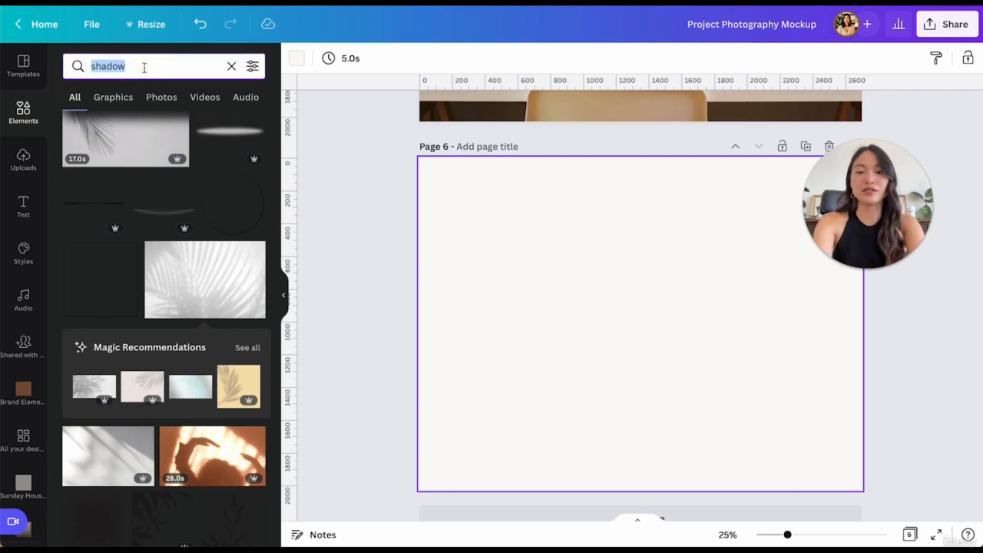
type("desk")
key("Return")
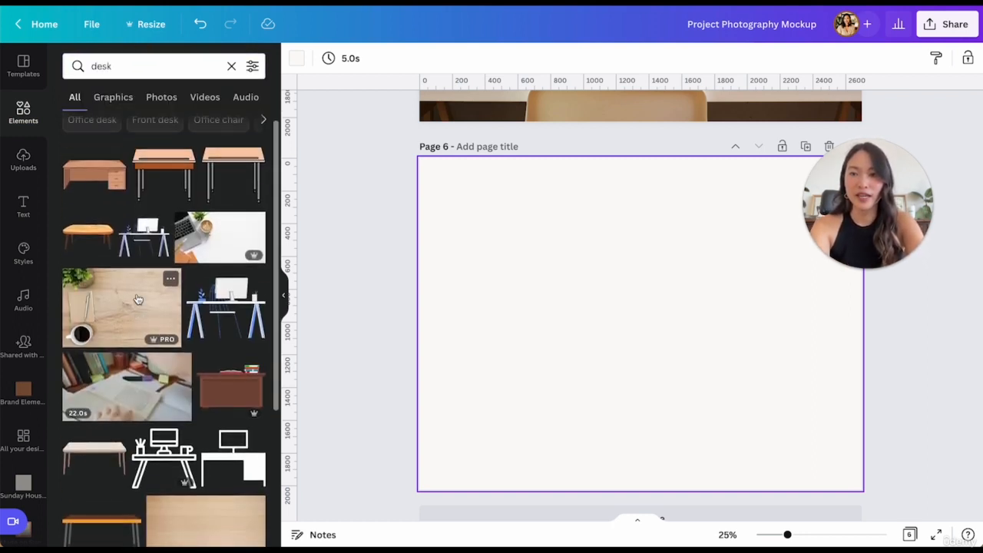
left_click(161, 97)
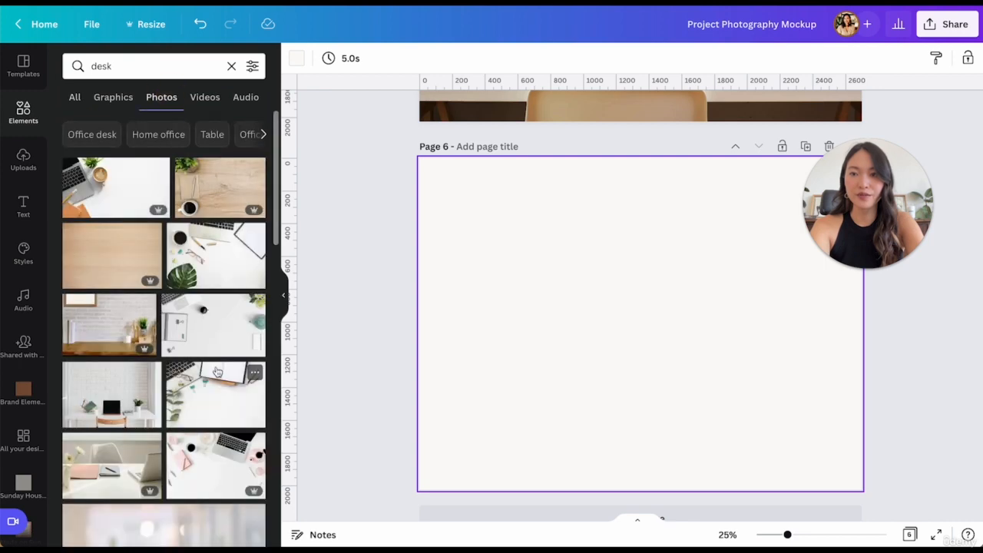
Step: Add the white desk photo with the blank-screen computer, plant and wooden figure to page 6 and enlarge it to cover the whole page
scroll(194, 308, "down", 10)
left_click(195, 308)
left_click_drag(666, 332, 606, 264)
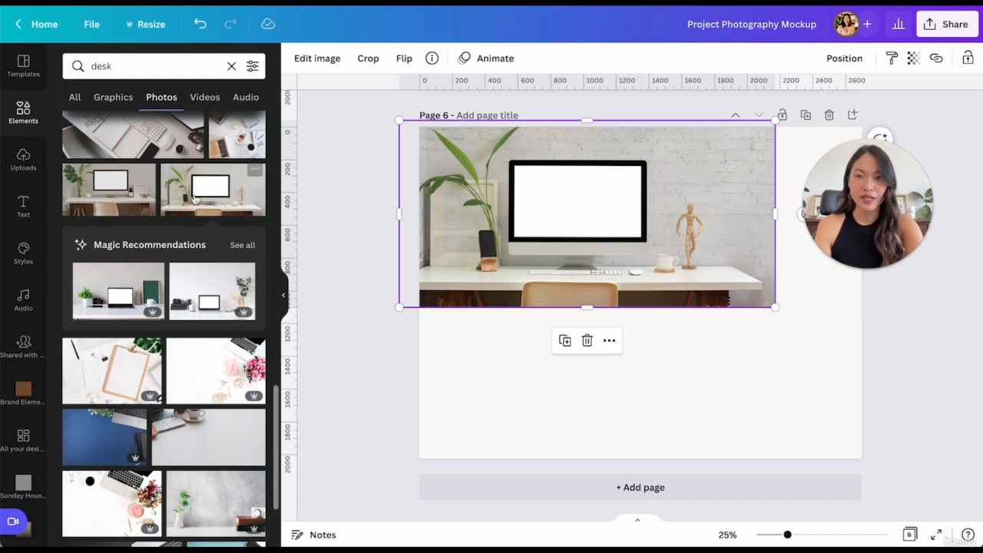
left_click_drag(775, 307, 979, 436)
left_click_drag(783, 410, 707, 412)
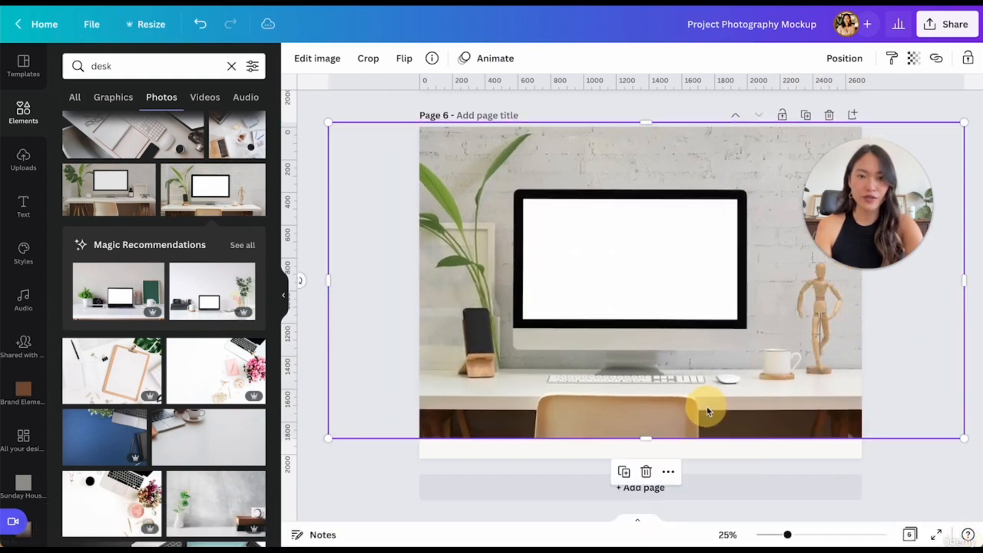
left_click_drag(966, 438, 978, 473)
left_click(914, 495)
Step: Add the uploaded Canva editor screenshot to page 6 and fit it inside the computer's blank screen
left_click(23, 160)
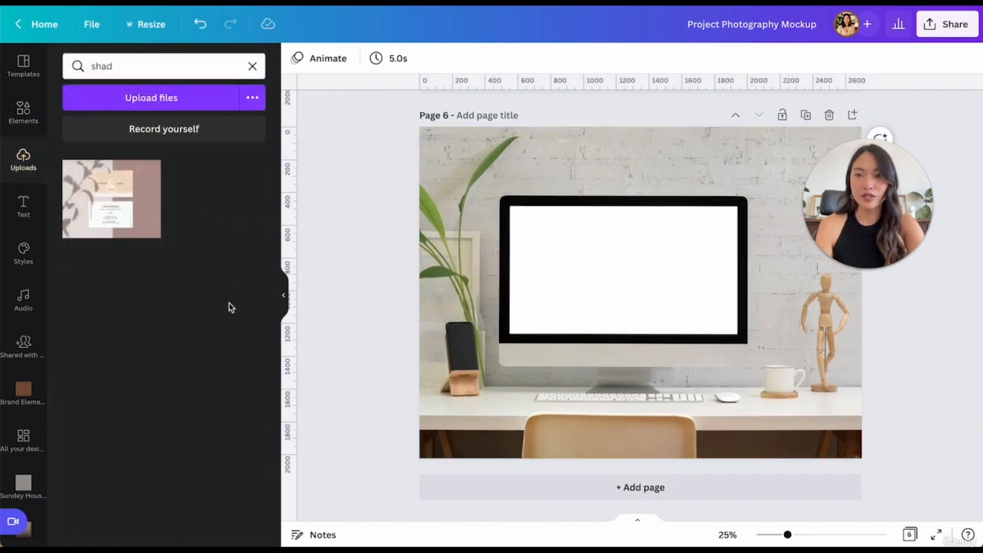
left_click(27, 131)
left_click(25, 158)
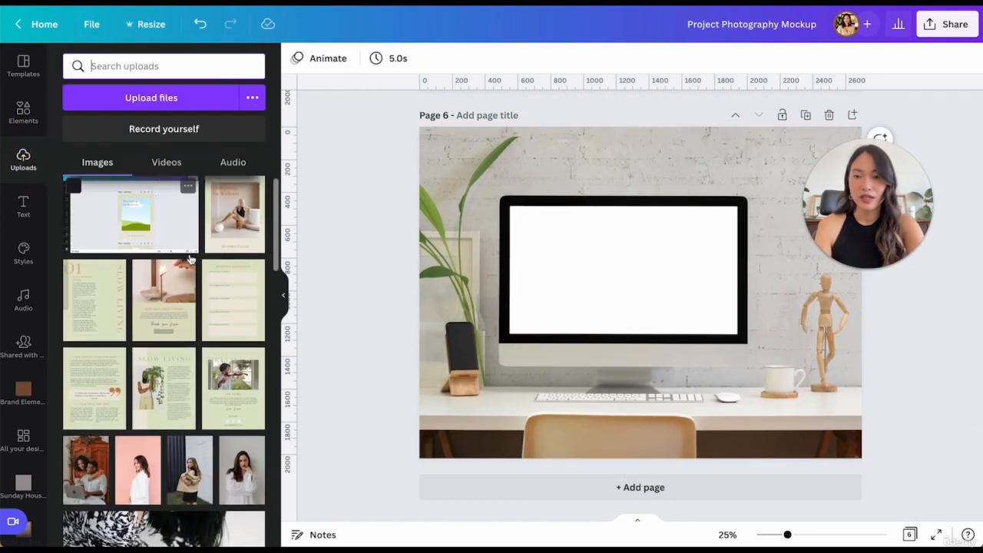
left_click(149, 229)
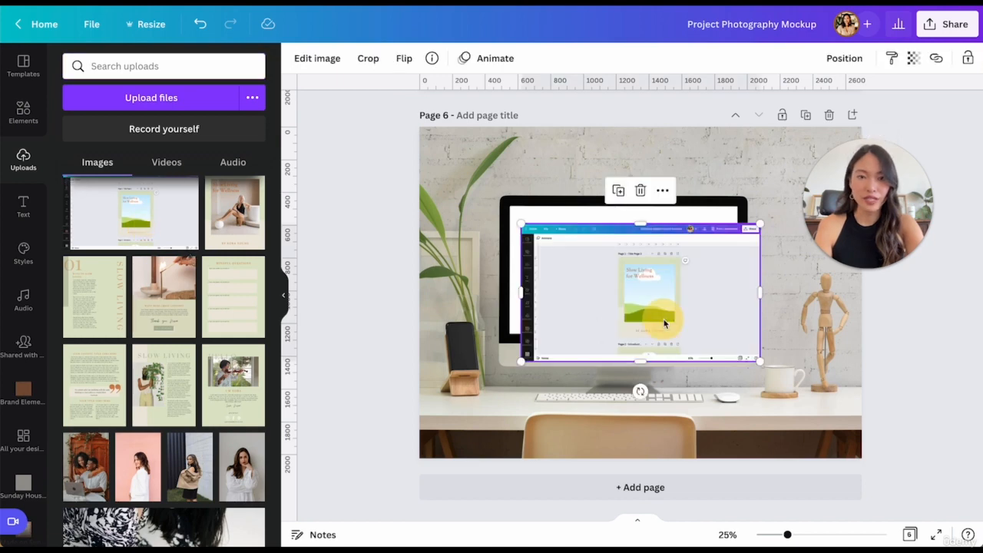
left_click_drag(664, 323, 651, 303)
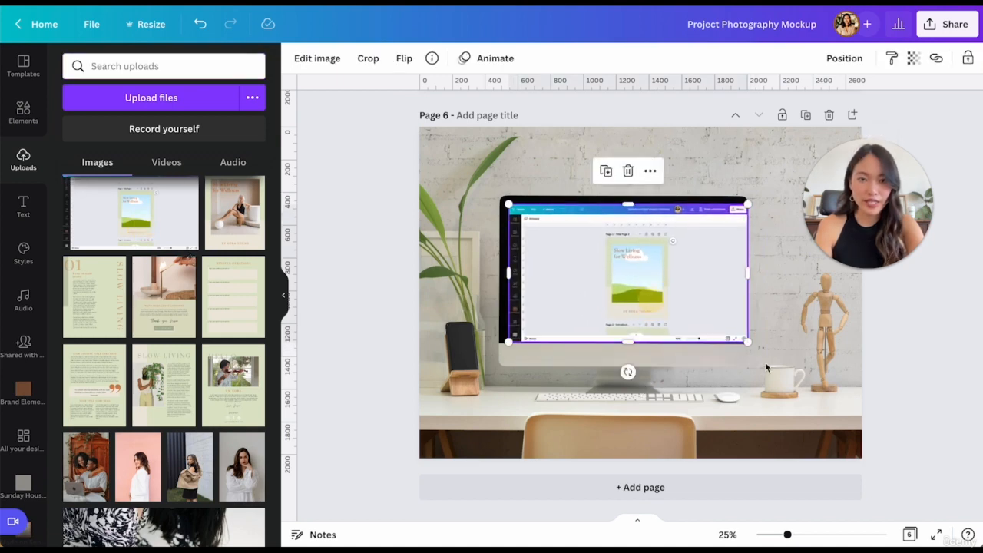
mouse_move(746, 340)
left_mouse_down()
mouse_move(721, 331)
mouse_move(732, 339)
left_mouse_up()
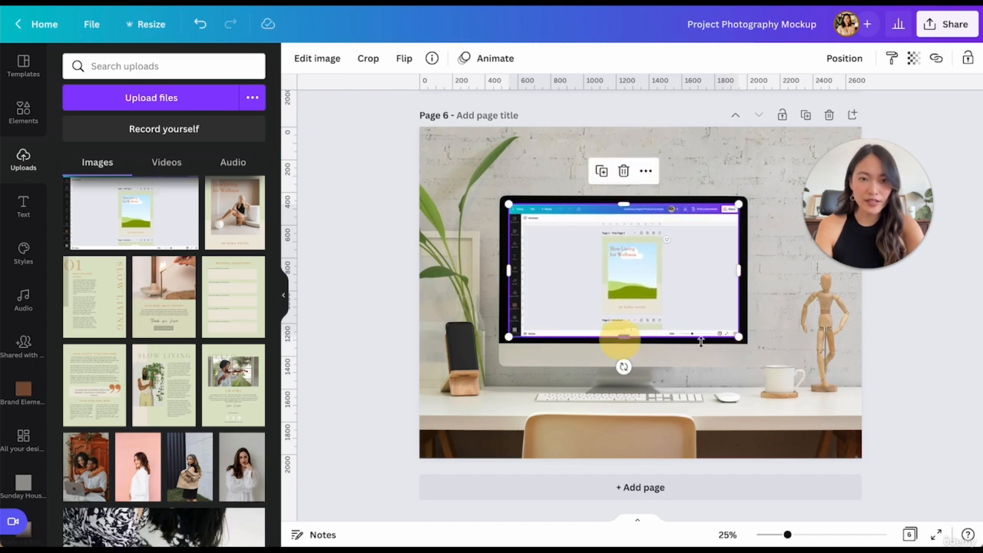
left_click(754, 366)
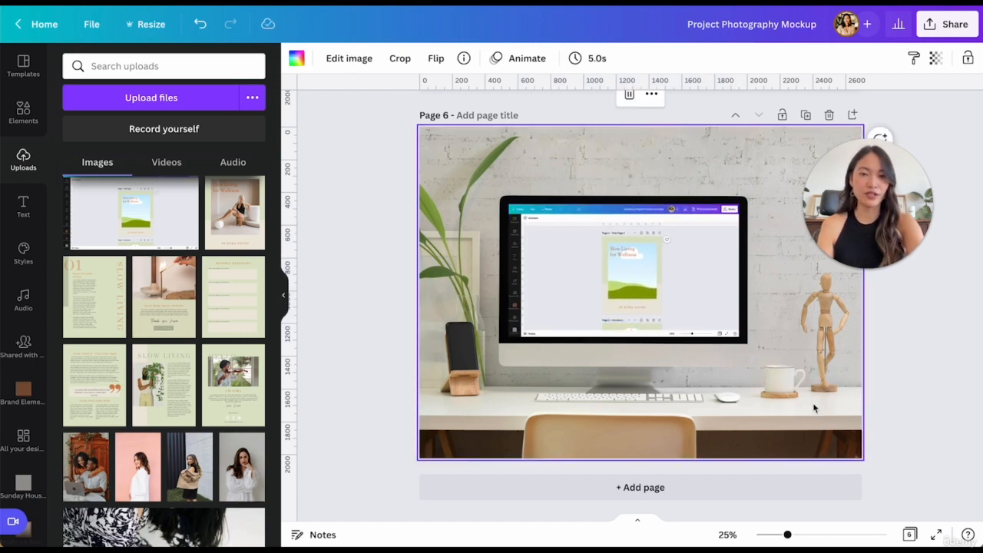
Step: Copy the "Fully Customizable on Canva" title from page 5 to the same place above the computer on page 6
scroll(818, 350, "up", 4)
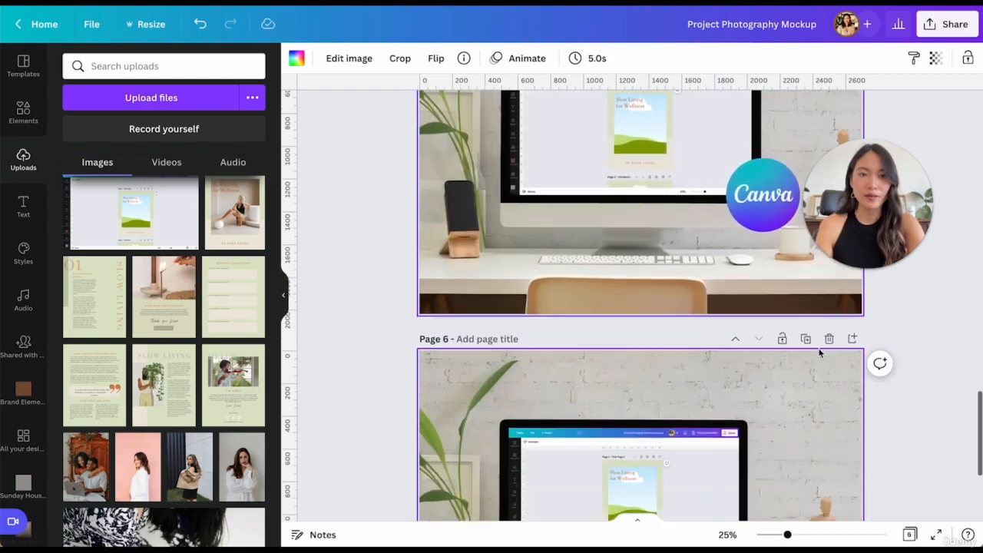
scroll(699, 246, "up", 2)
left_click(683, 206)
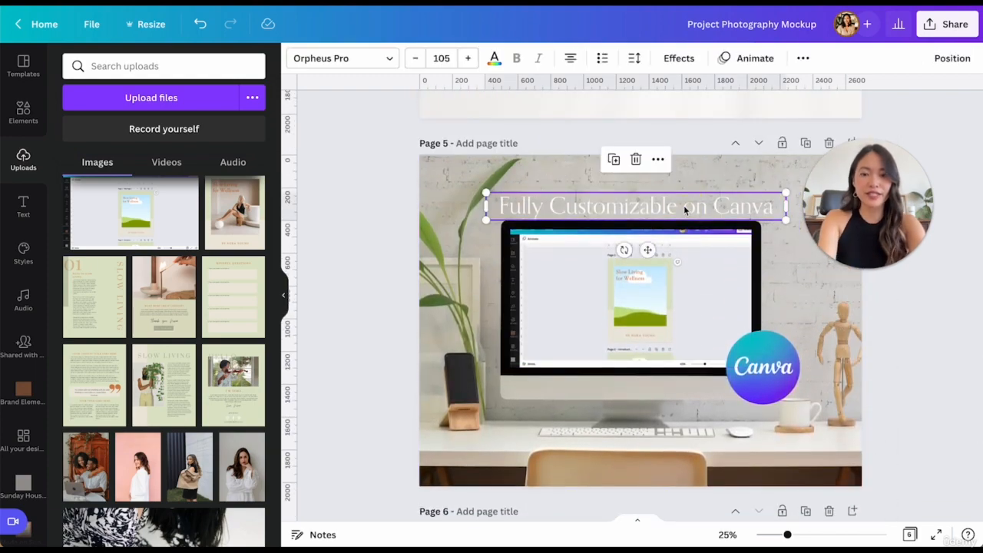
scroll(684, 210, "down", 4)
key("ctrl+v")
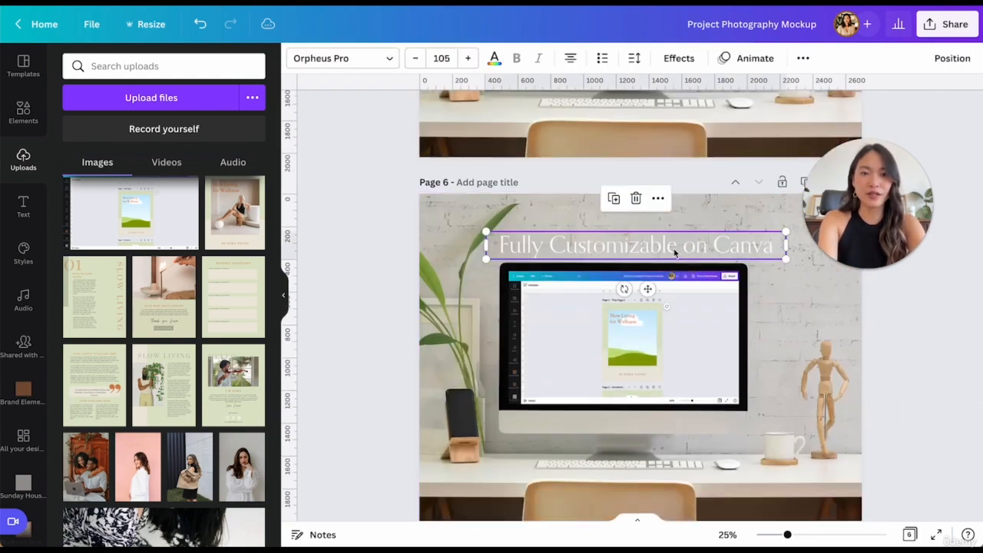
scroll(773, 354, "up", 1)
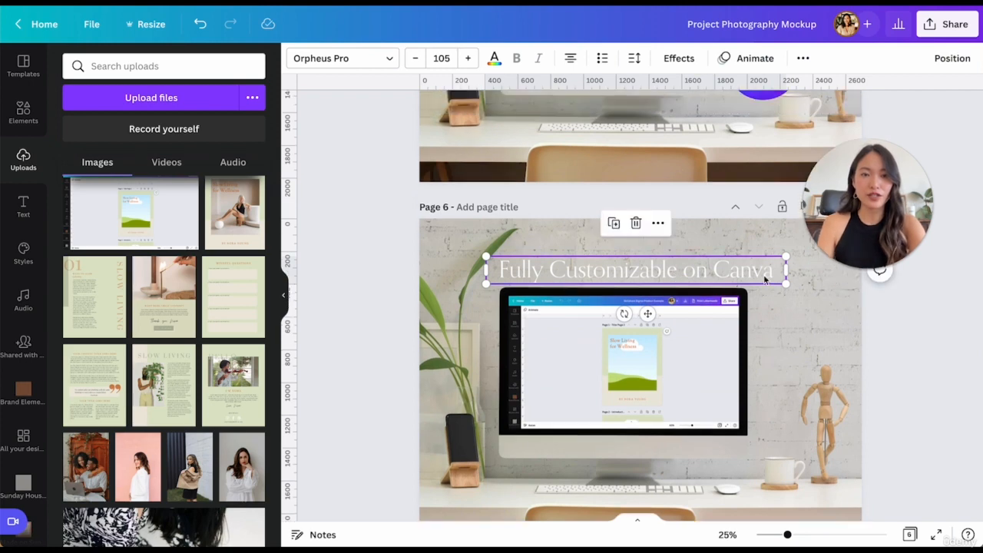
left_click(783, 283)
left_click(778, 322)
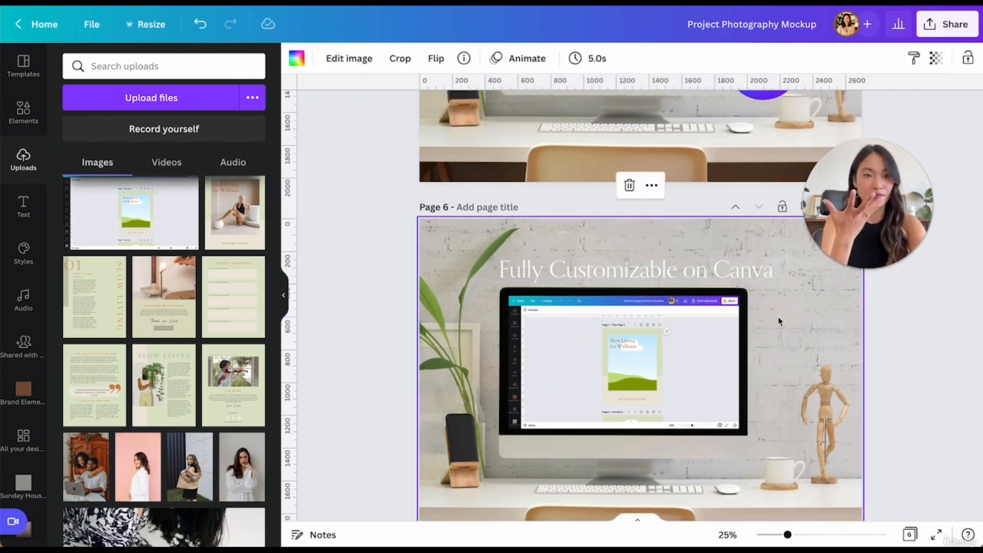
Step: Search the elements library for "canva" across all element types to find the round logo used on page 5
scroll(779, 322, "up", 4)
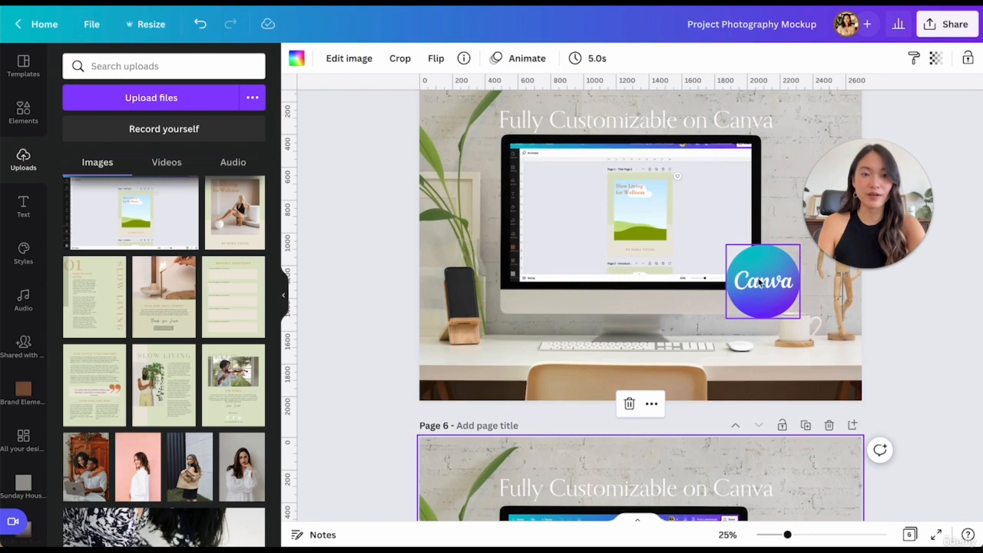
left_click(760, 282)
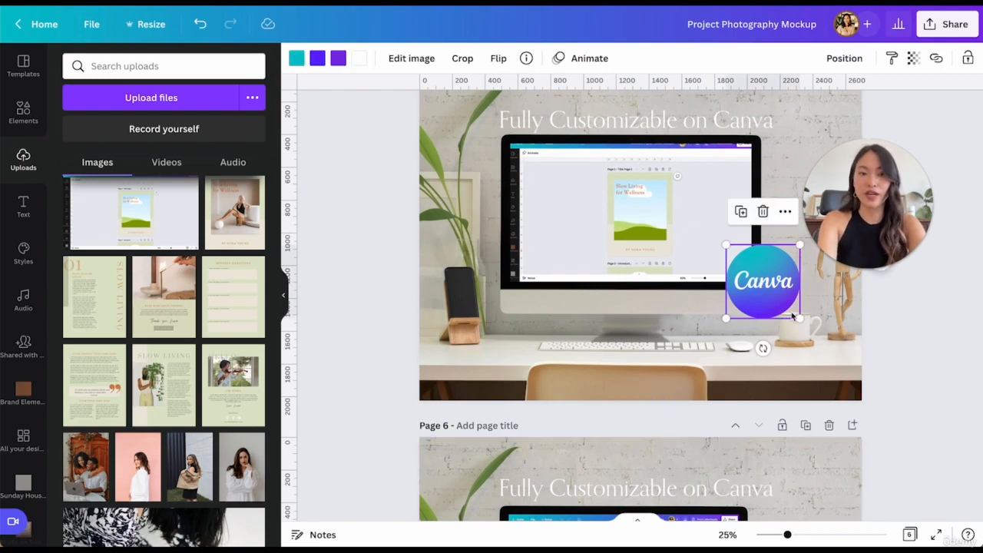
scroll(791, 312, "down", 5)
left_click(791, 312)
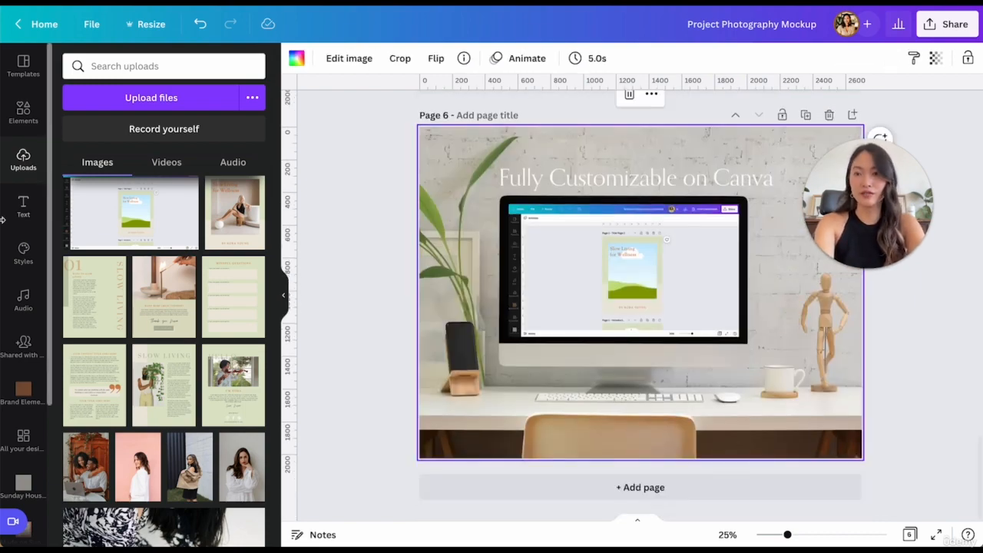
left_click(23, 112)
left_click(115, 66)
double_click(108, 66)
type("canva")
key("Return")
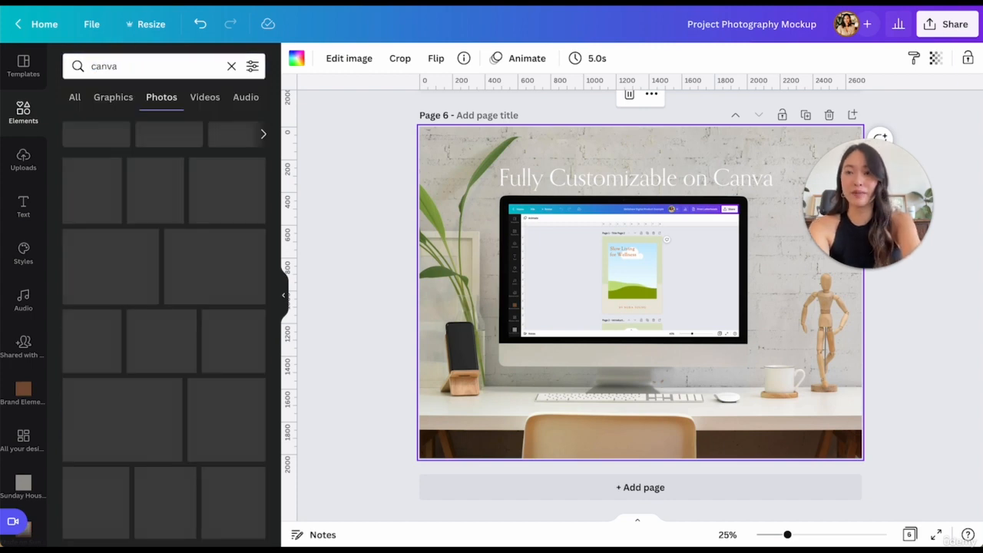
left_click(119, 66)
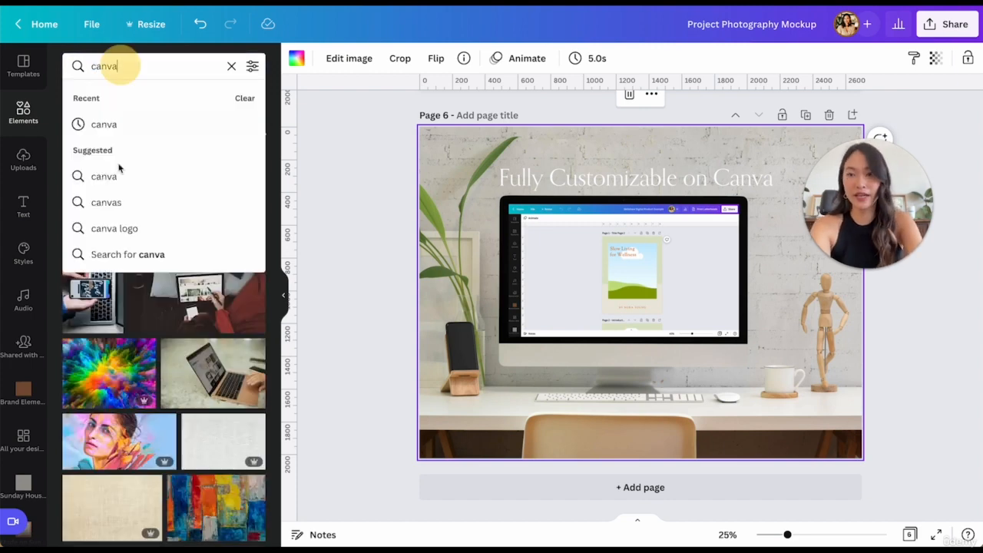
left_click(232, 65)
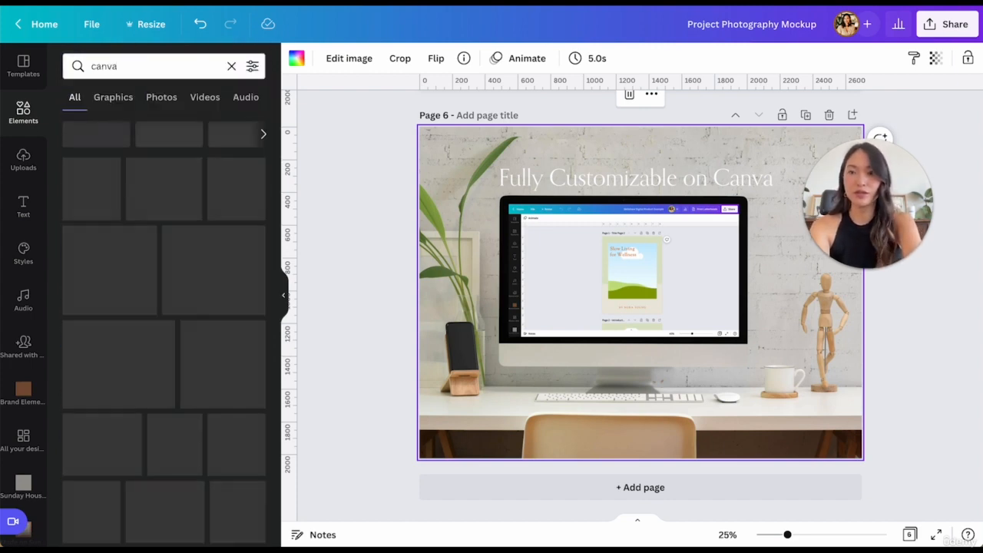
Step: Add the round gradient Canva logo to page 6 and place it over the computer screen's lower-right corner
left_click(89, 218)
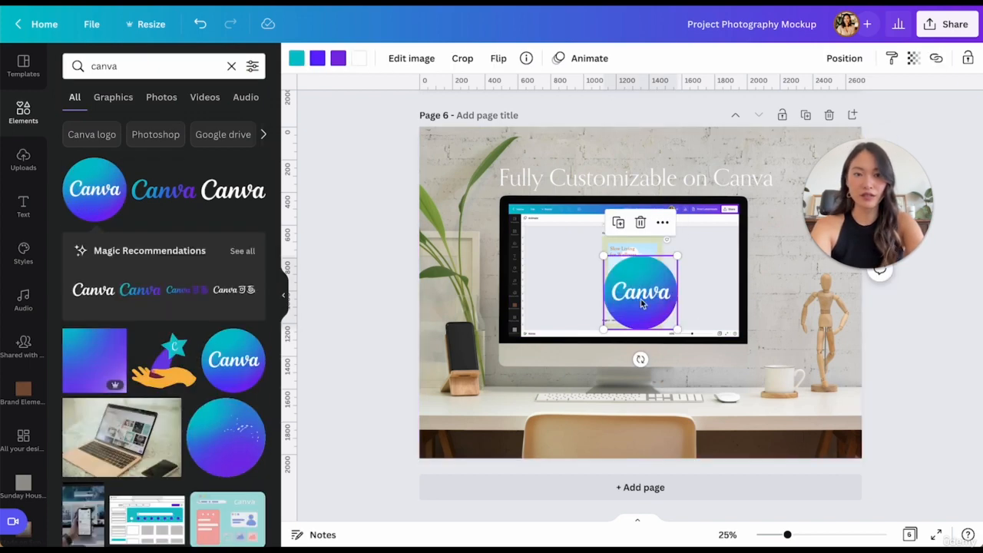
left_click_drag(633, 293, 734, 337)
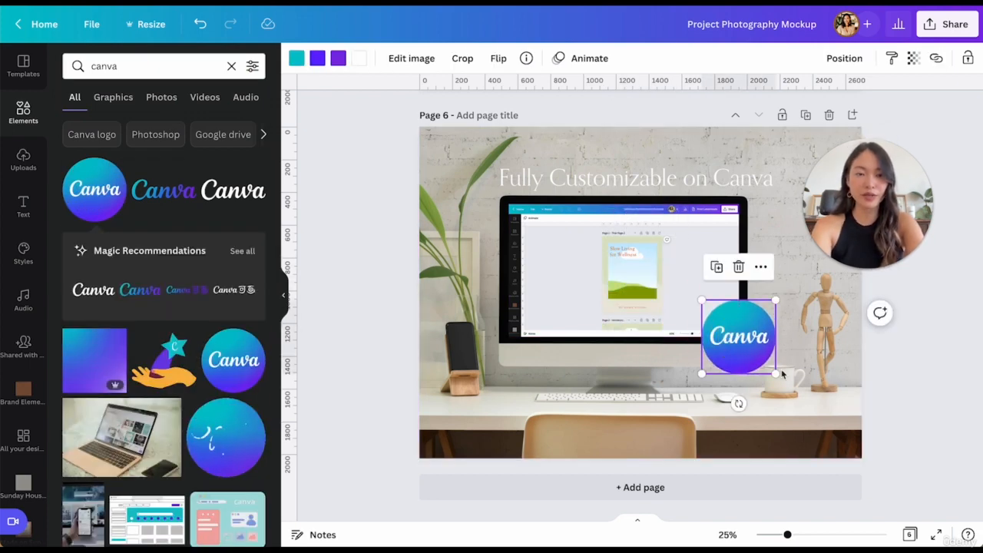
left_click(916, 419)
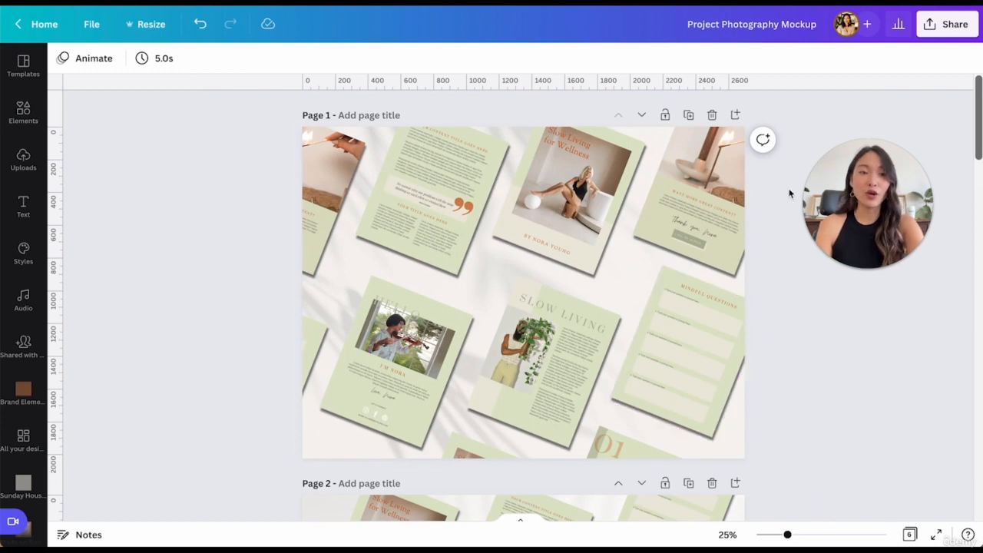
Step: Download all 6 pages of the design as JPG files
left_click(947, 24)
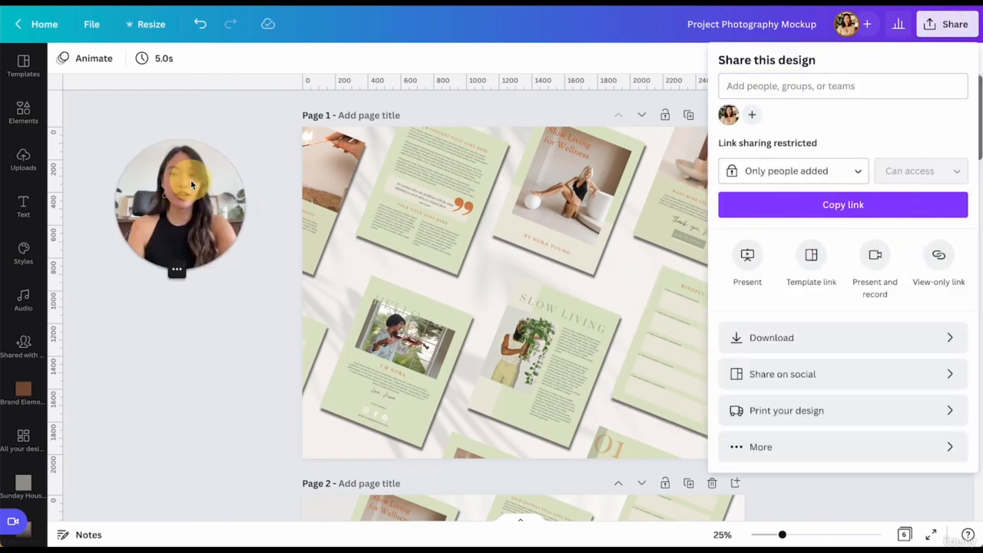
left_click(794, 345)
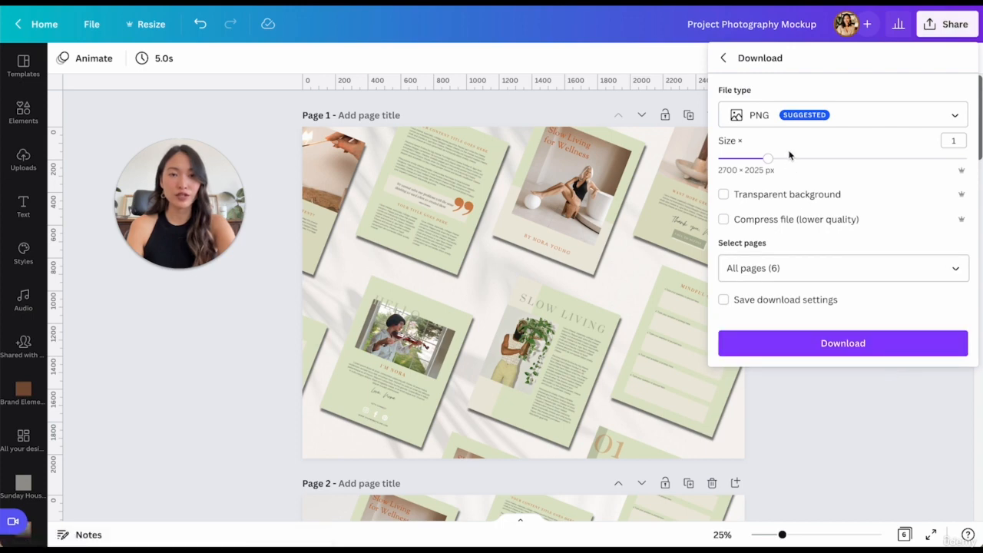
left_click(791, 116)
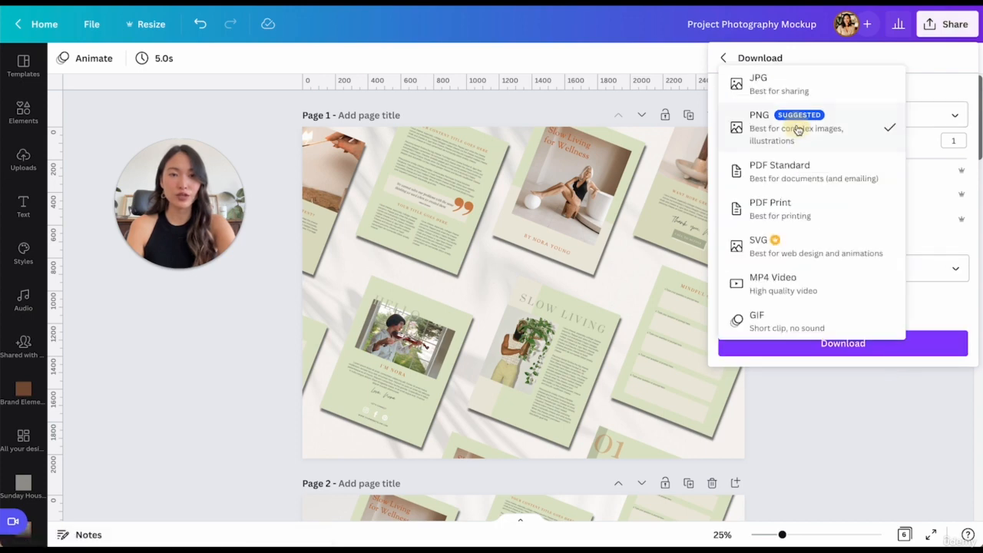
left_click(807, 86)
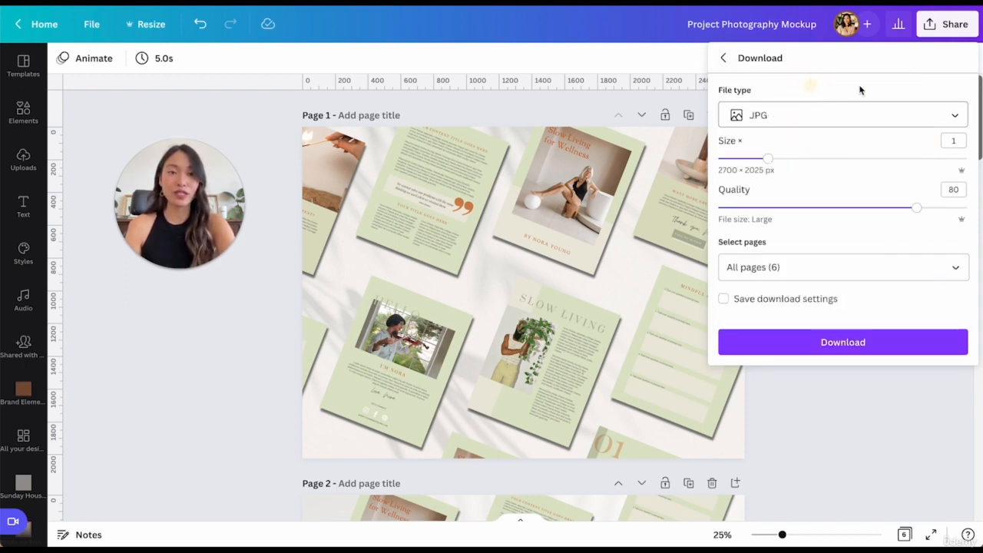
left_click(850, 342)
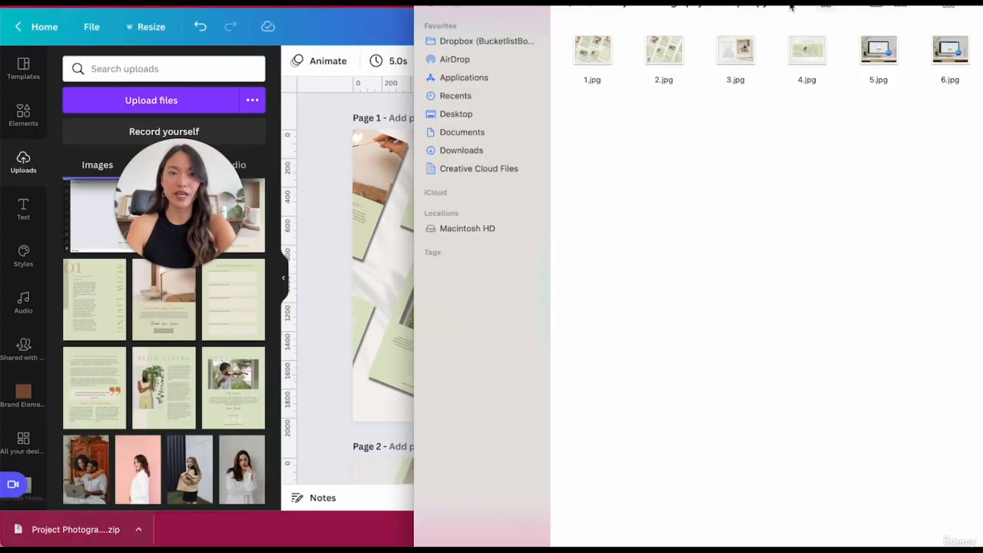
Step: Move the exported mockups folder window fully into view and preview the images, starting with 1.jpg
left_click_drag(793, 10, 724, 11)
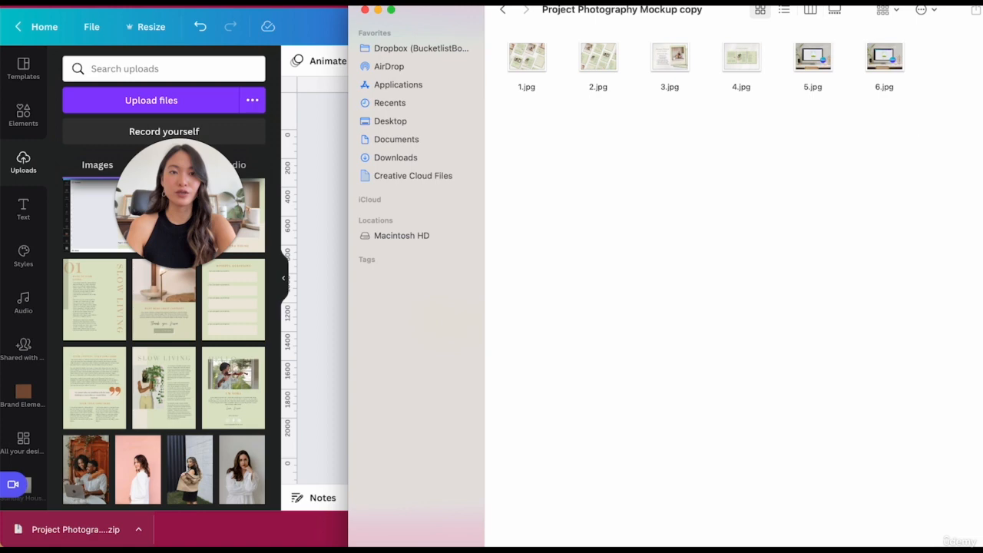
left_click_drag(731, 7, 678, 26)
left_click(474, 75)
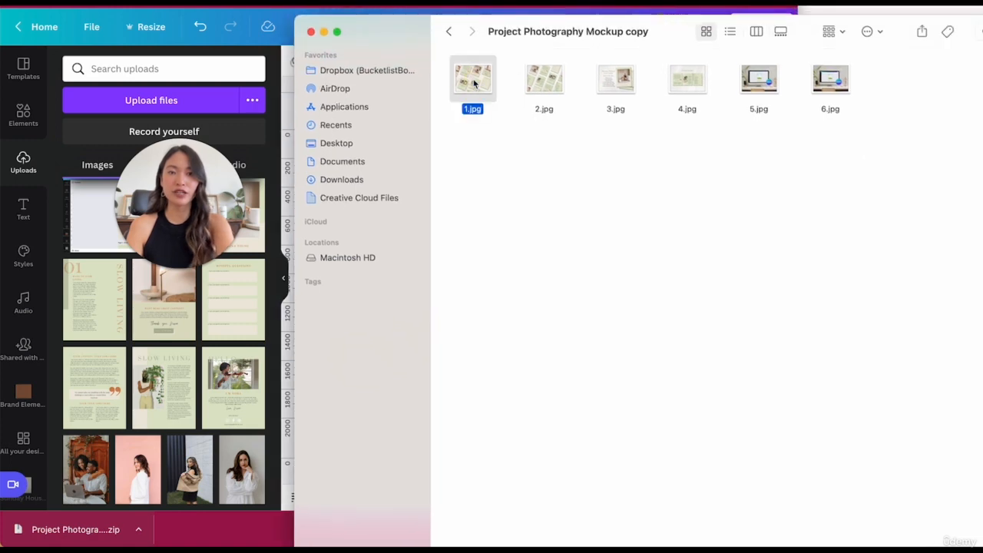
key("space")
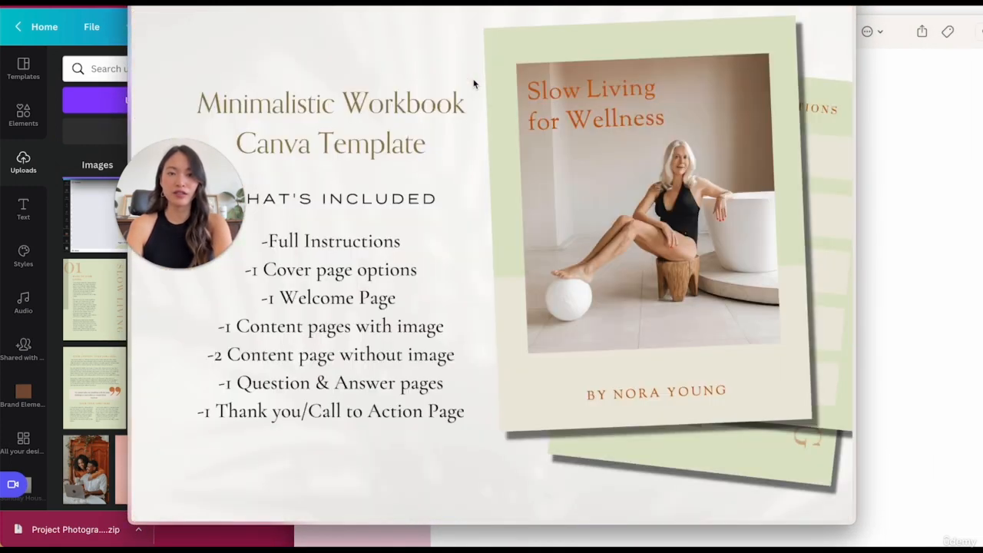
key("space")
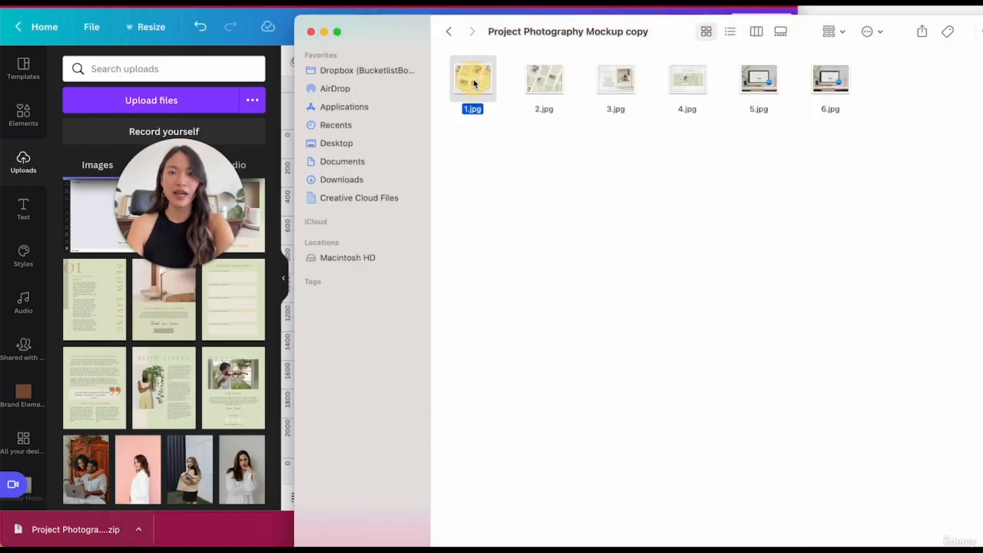
Step: Show the file information for 1.jpg and check its file size and pixel dimensions
right_click(473, 83)
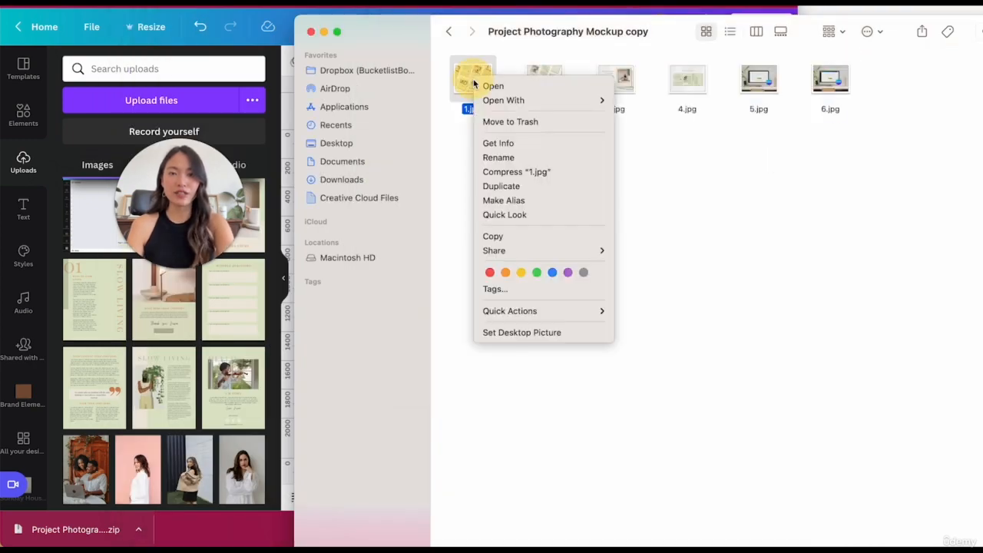
left_click(501, 141)
left_click_drag(92, 9, 626, 9)
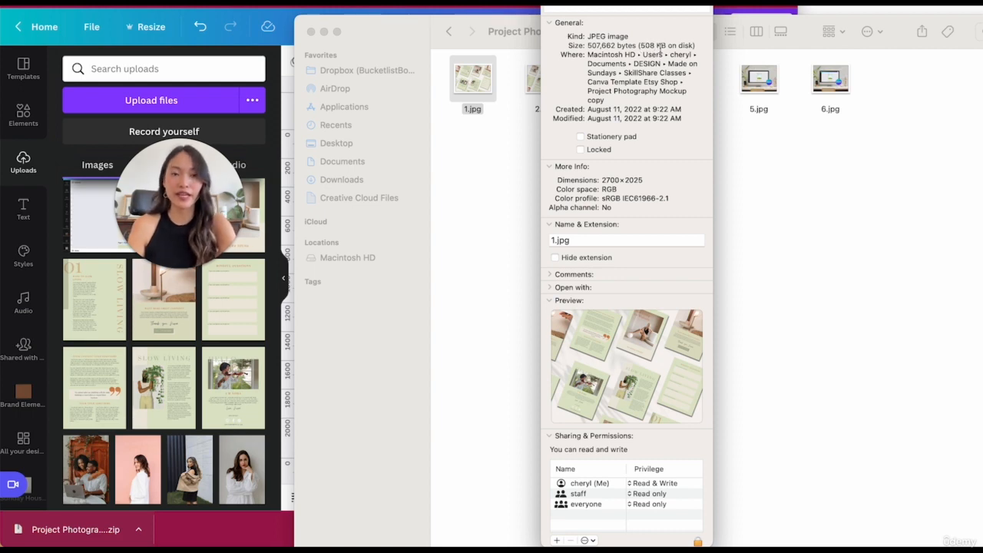
left_click_drag(625, 10, 593, 9)
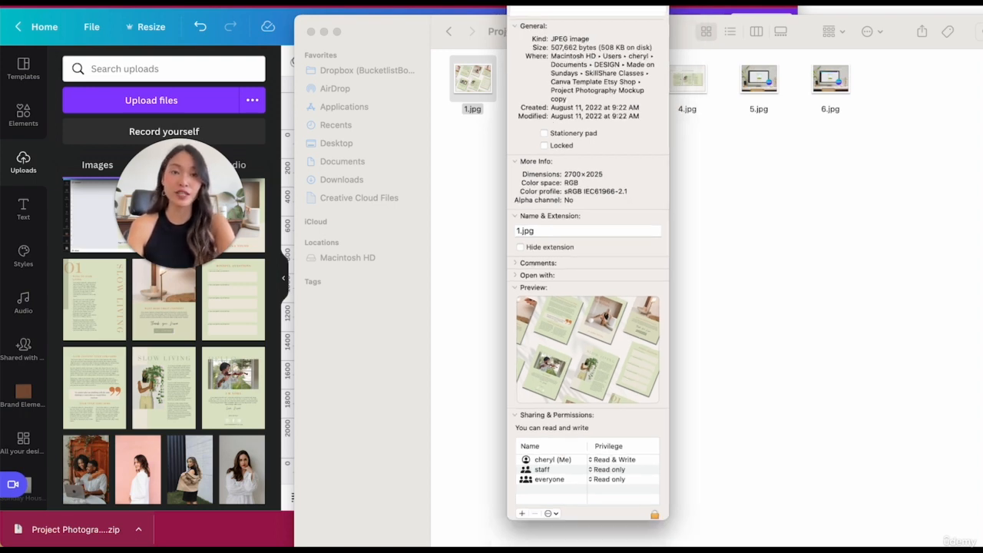
Step: Preview the exported mockups in sequence from 1.jpg to 5.jpg, closing the preview and clearing the file selection at the end
left_click(458, 60)
key("space")
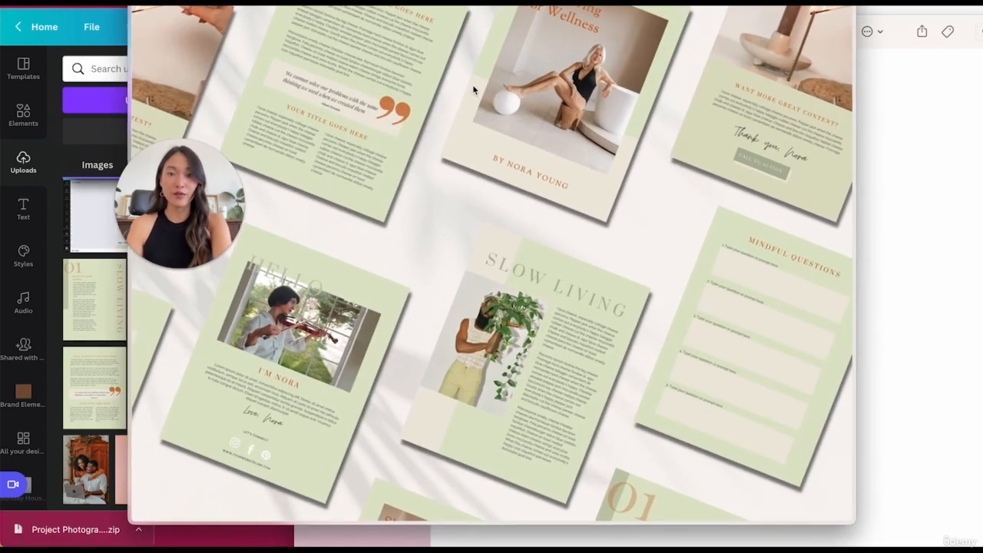
key("Right")
key("Right")
key("Right")
key("Right")
key("space")
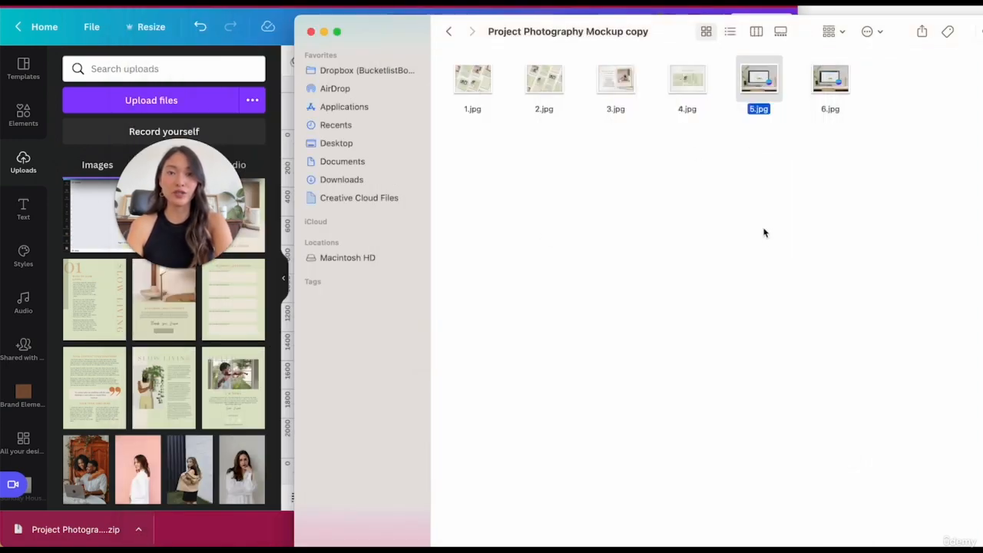
left_click(764, 234)
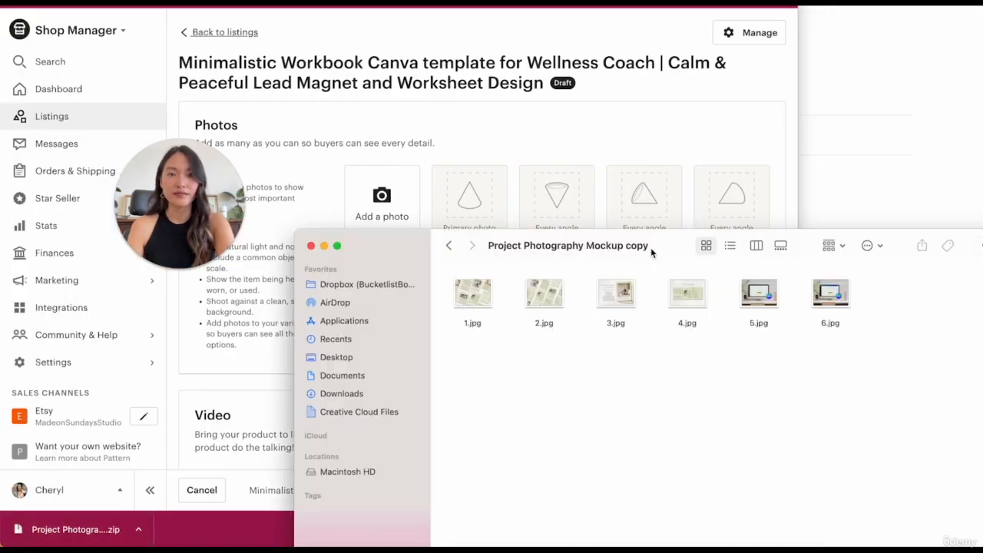
Step: Move the exported mockups folder aside and switch to the Photos section of the Etsy draft listing
left_click_drag(662, 249, 891, 83)
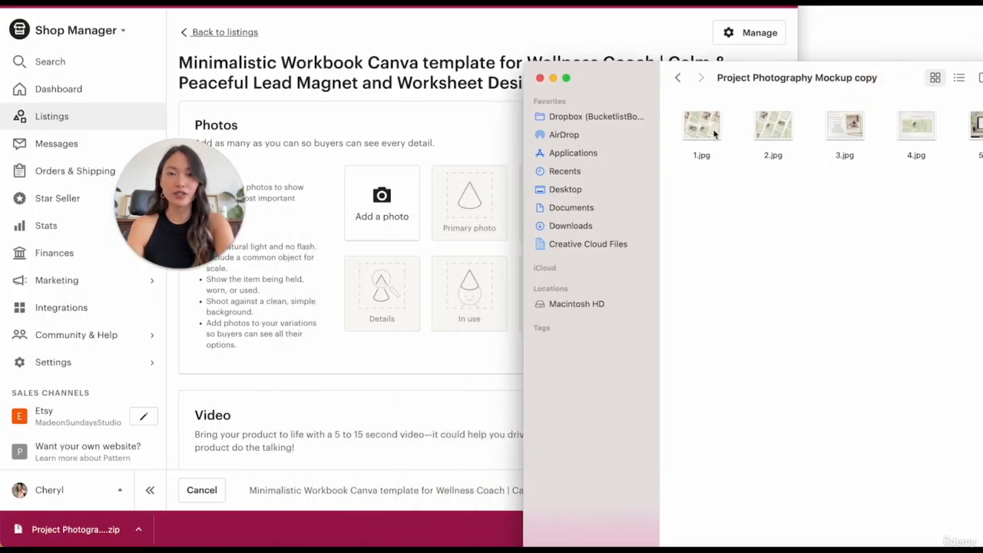
left_click(382, 216)
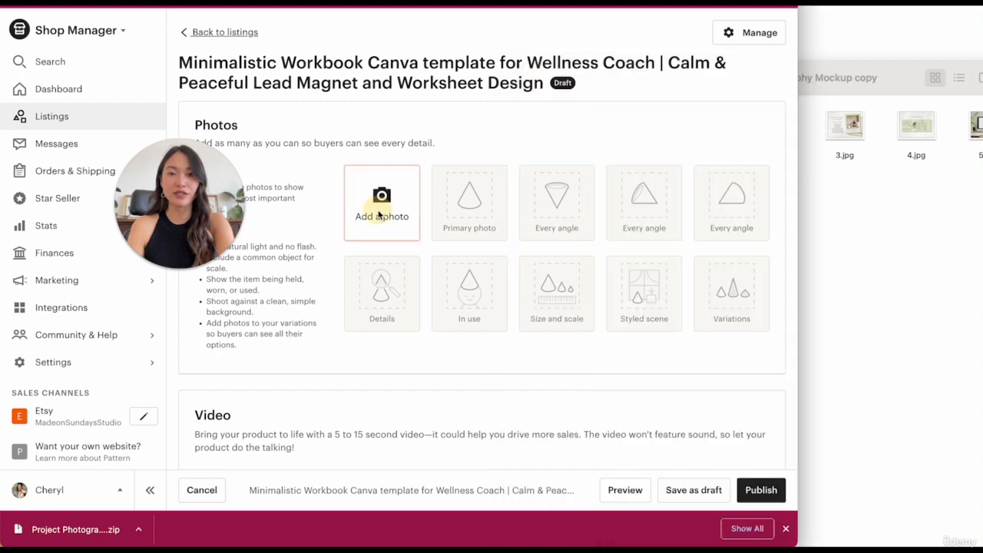
left_click(380, 196)
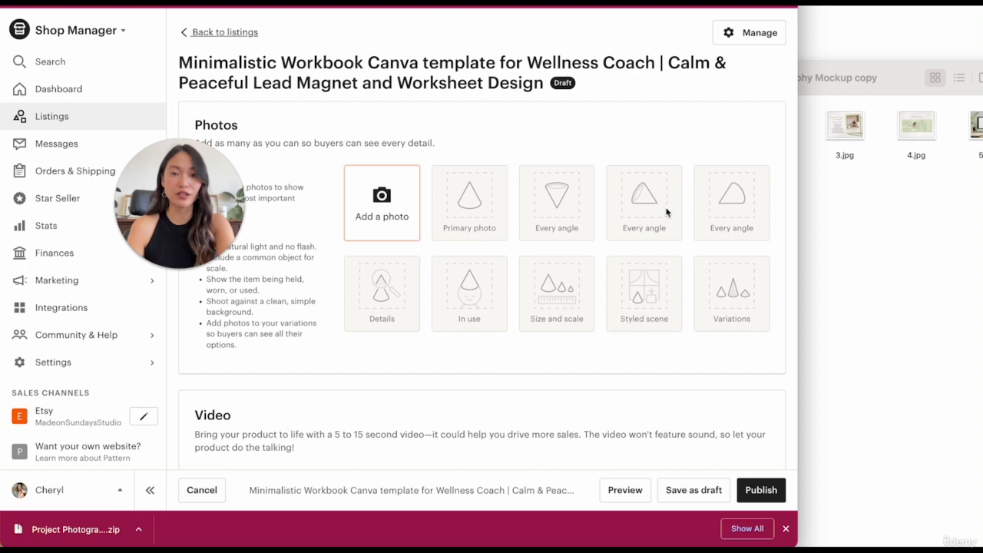
Step: Bring the exported mockups folder back over the Etsy listing and preview 1.jpg
left_click(917, 205)
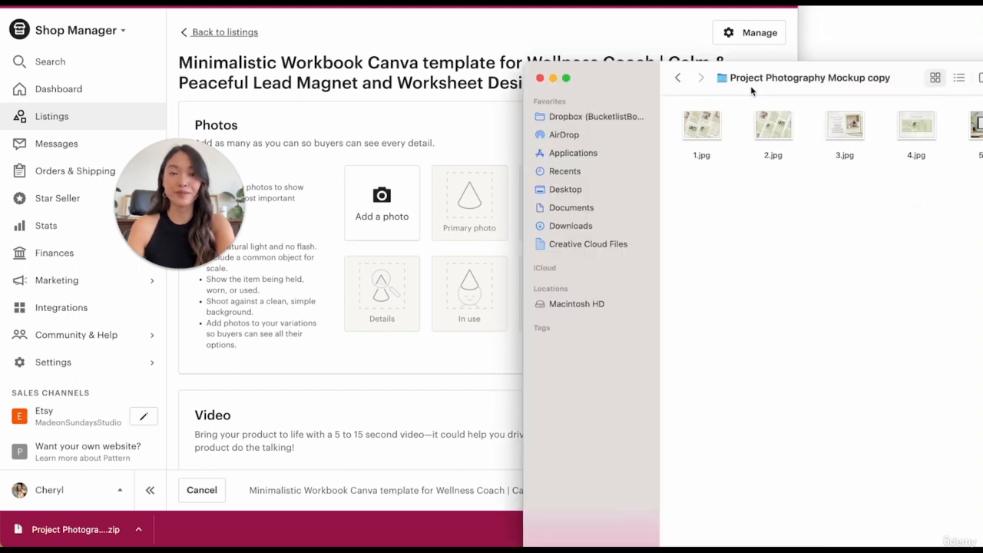
left_click_drag(767, 94, 731, 93)
left_click(667, 127)
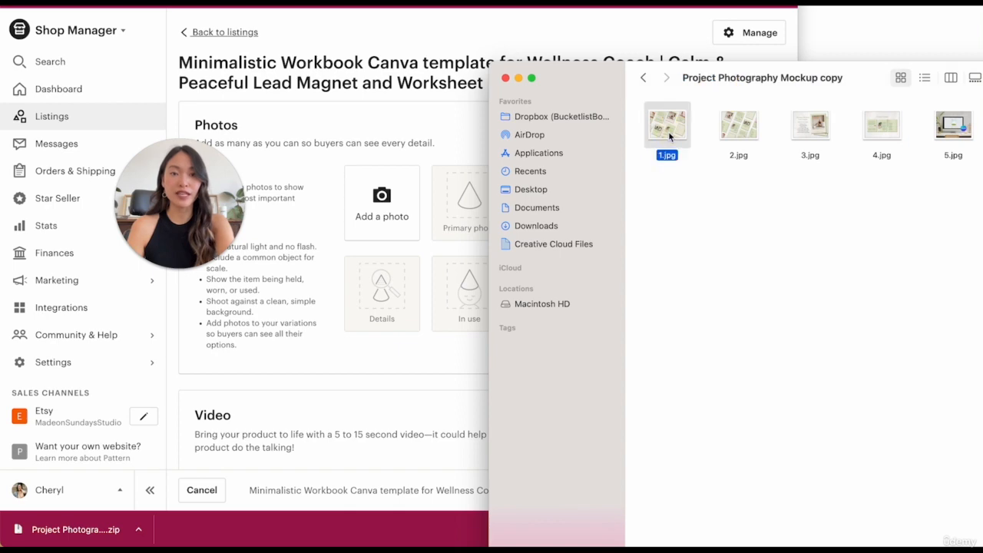
key("space")
key("space")
Step: Return to the Etsy draft listing's Photos section and enlarge the browser window to fill the screen
left_click(449, 249)
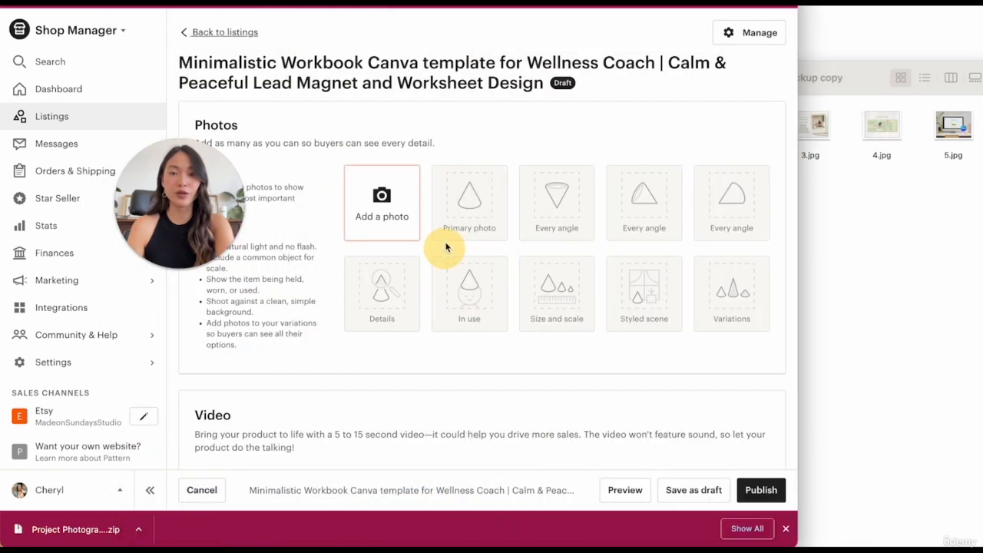
scroll(479, 196, "down", 1)
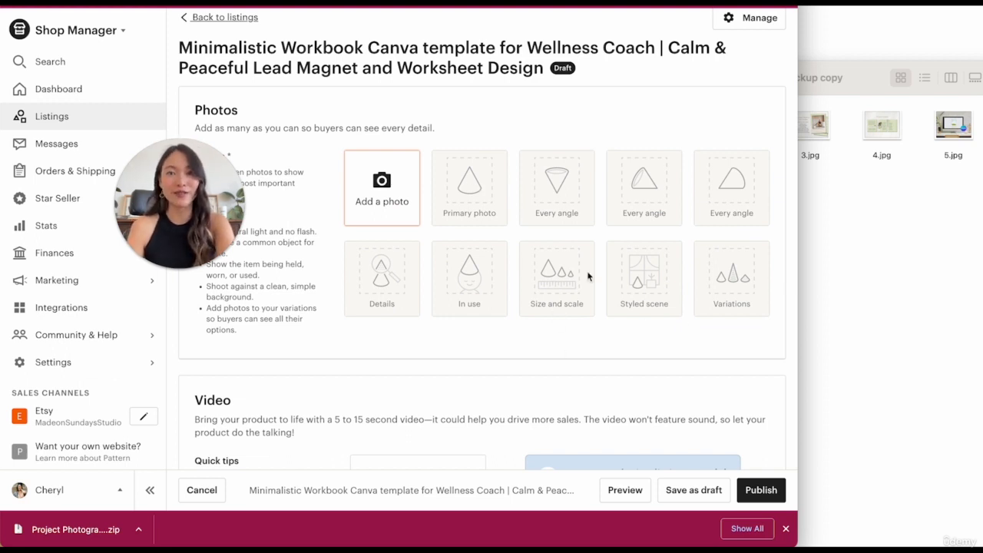
key("ctrl+alt+Return")
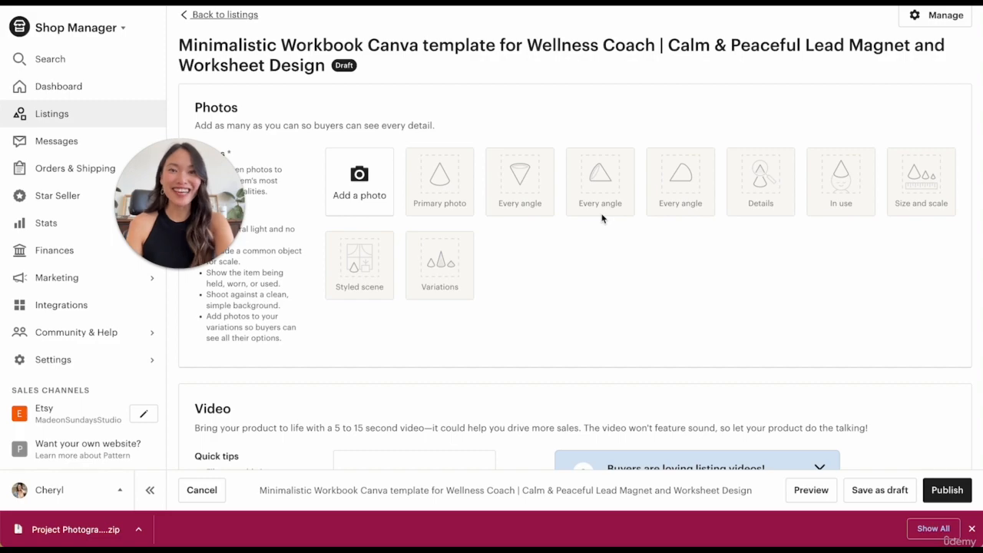